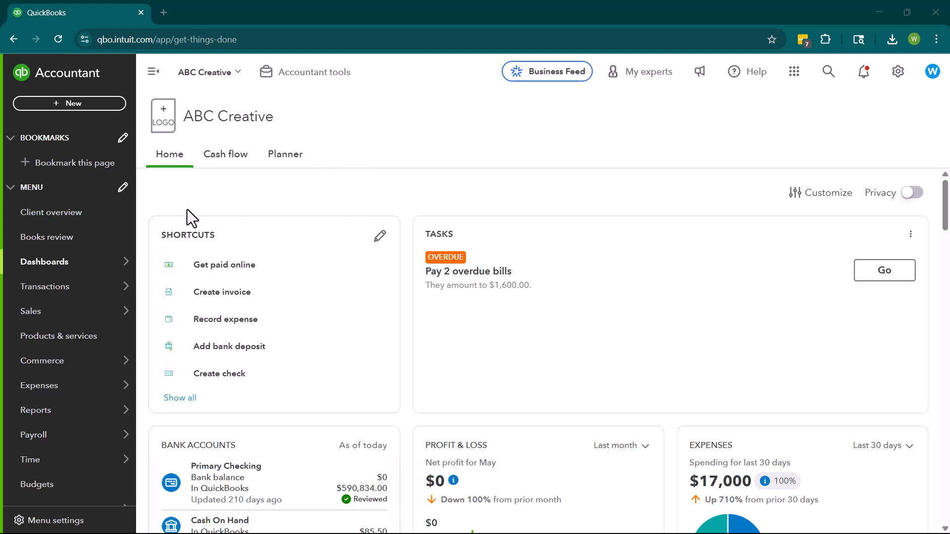
Open the company's chart of accounts, collapse the navigation sidebar and look through the list down to the equity accounts
{"action": "mouse_move", "coordinate": [58, 269]}
{"action": "mouse_move", "coordinate": [59, 292]}
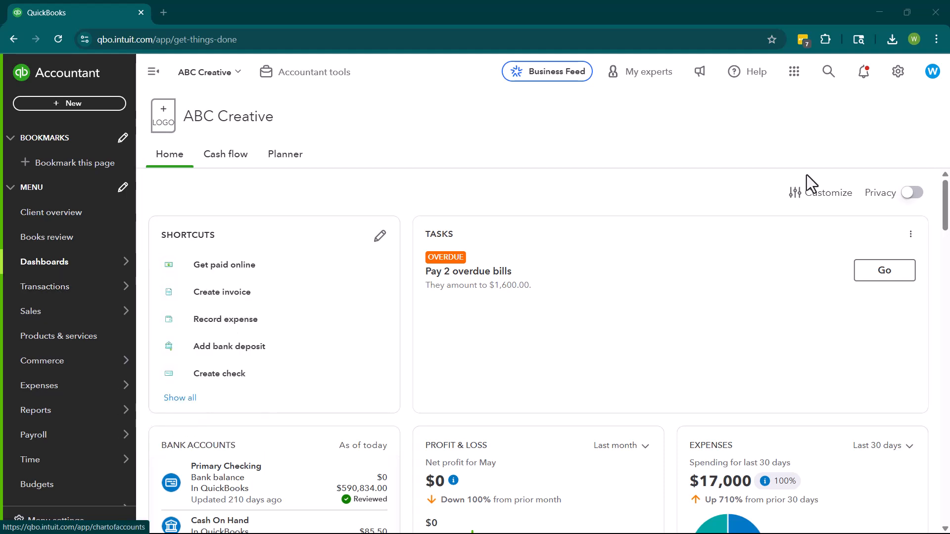
{"action": "left_click", "coordinate": [897, 73]}
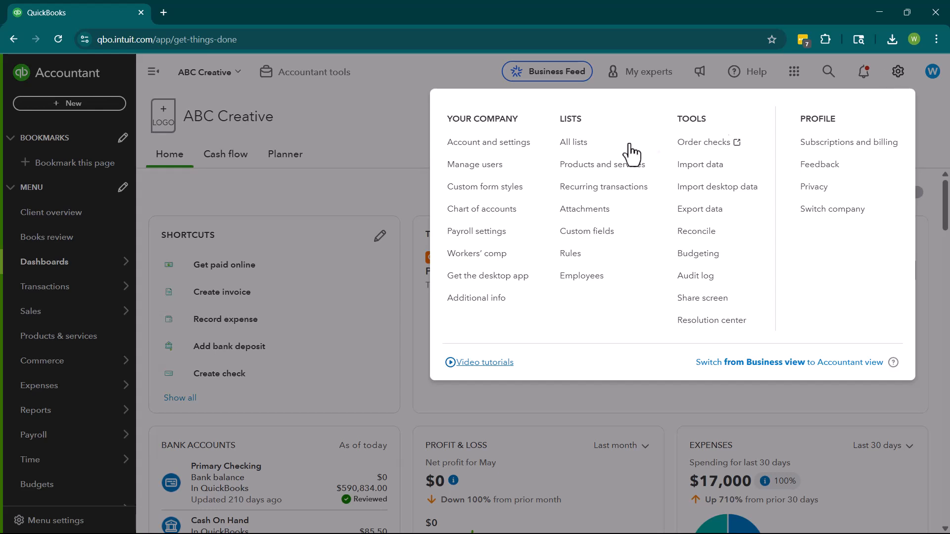
{"action": "left_click", "coordinate": [476, 217]}
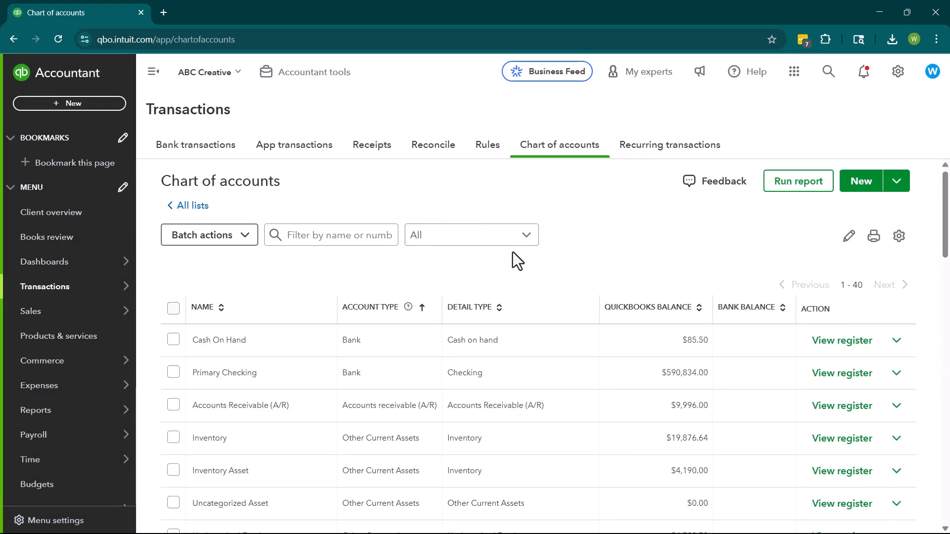
{"action": "left_click", "coordinate": [154, 72]}
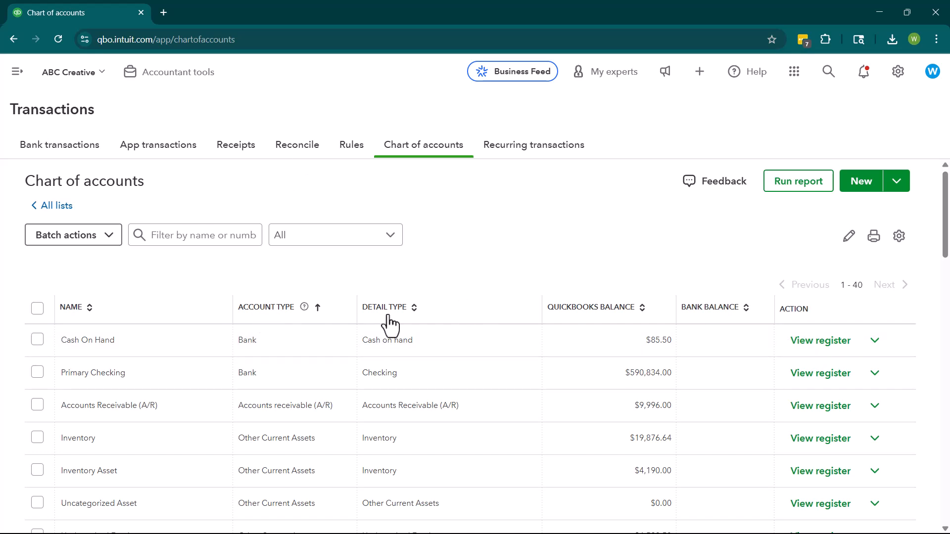
{"action": "scroll", "coordinate": [396, 364], "scroll_direction": "down", "scroll_amount": 10}
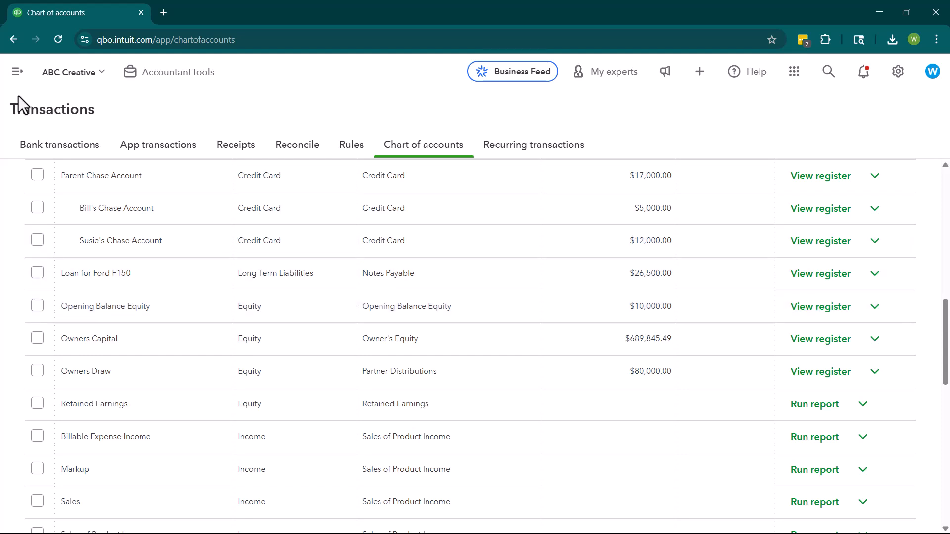
Restore the navigation sidebar and open the Balance Sheet from the standard reports
{"action": "left_click", "coordinate": [20, 80]}
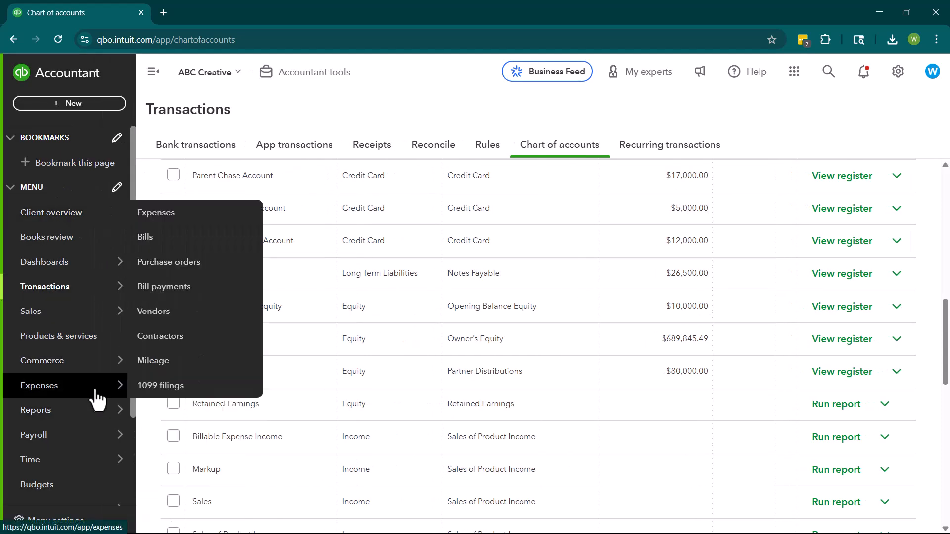
{"action": "mouse_move", "coordinate": [93, 418]}
{"action": "left_click", "coordinate": [220, 414]}
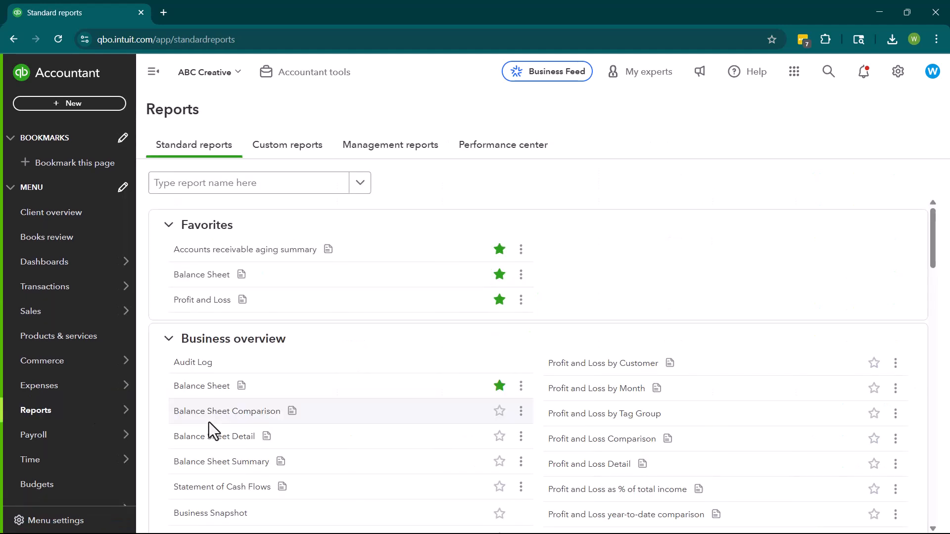
{"action": "left_click", "coordinate": [237, 275]}
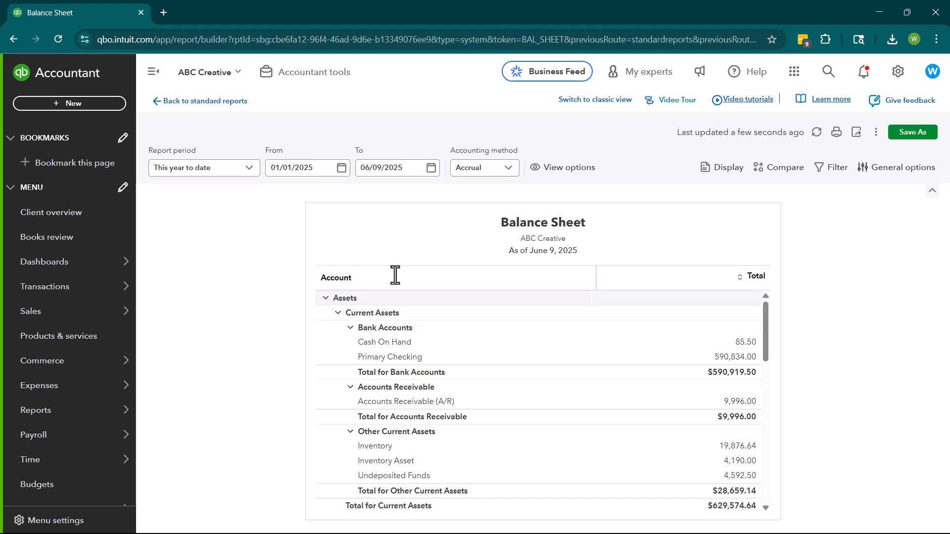
Collapse the Assets, Liabilities and Equity sections of the Balance Sheet to compare their totals
{"action": "left_click", "coordinate": [325, 299]}
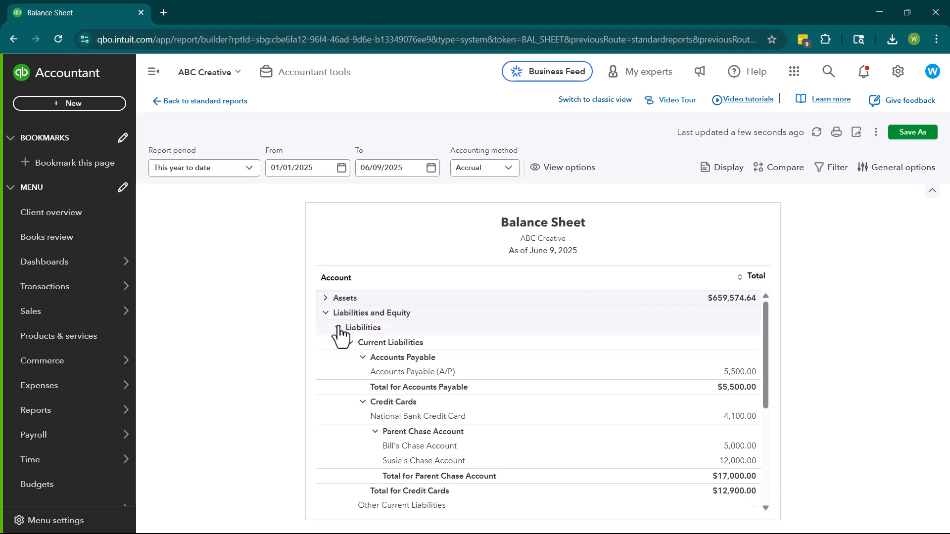
{"action": "left_click", "coordinate": [338, 328]}
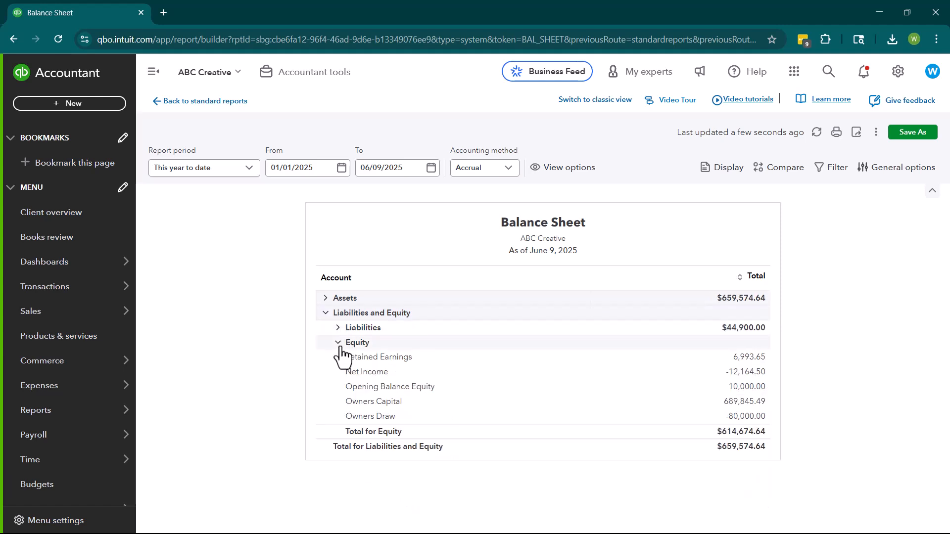
{"action": "left_click", "coordinate": [339, 345]}
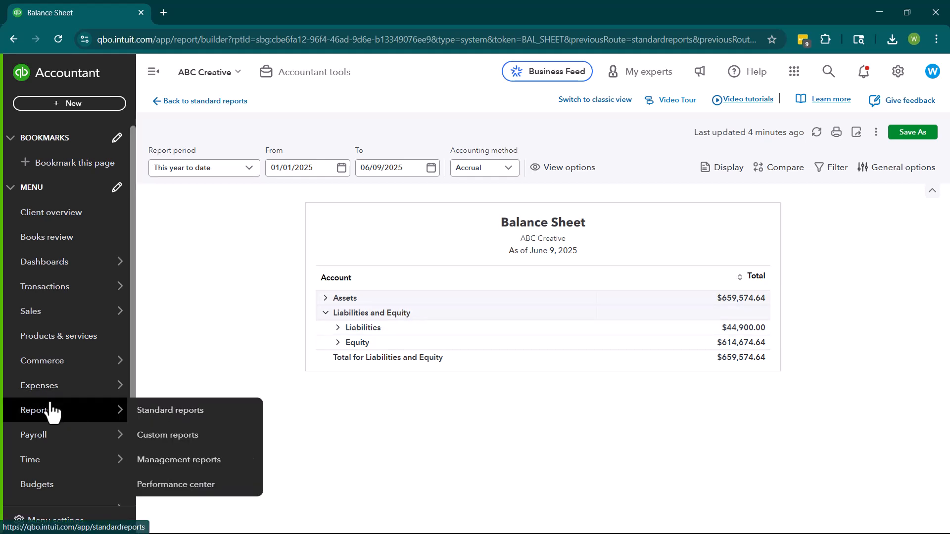
Open the chart of accounts in a separate browser tab and locate the equity accounts in the list
{"action": "mouse_move", "coordinate": [74, 293]}
{"action": "right_click", "coordinate": [147, 408]}
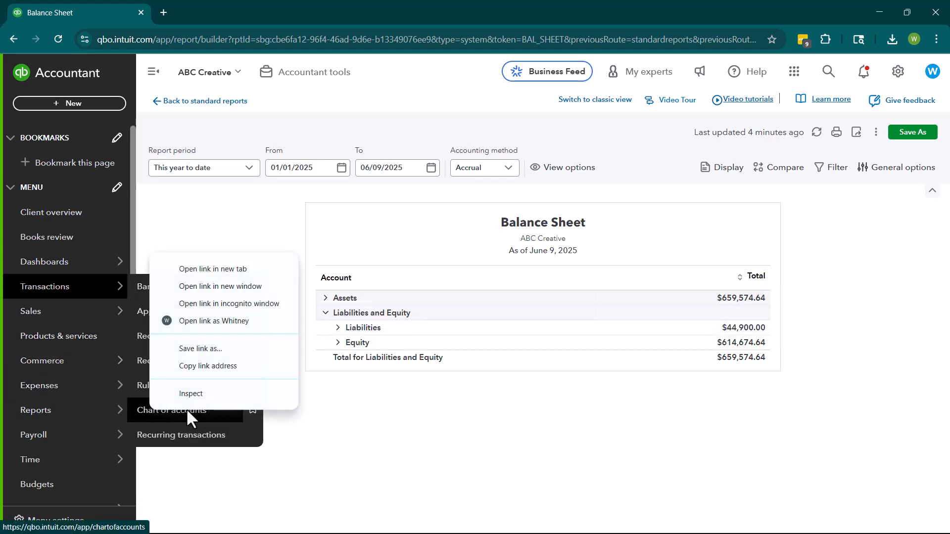
{"action": "left_click", "coordinate": [229, 270]}
{"action": "left_click", "coordinate": [177, 22]}
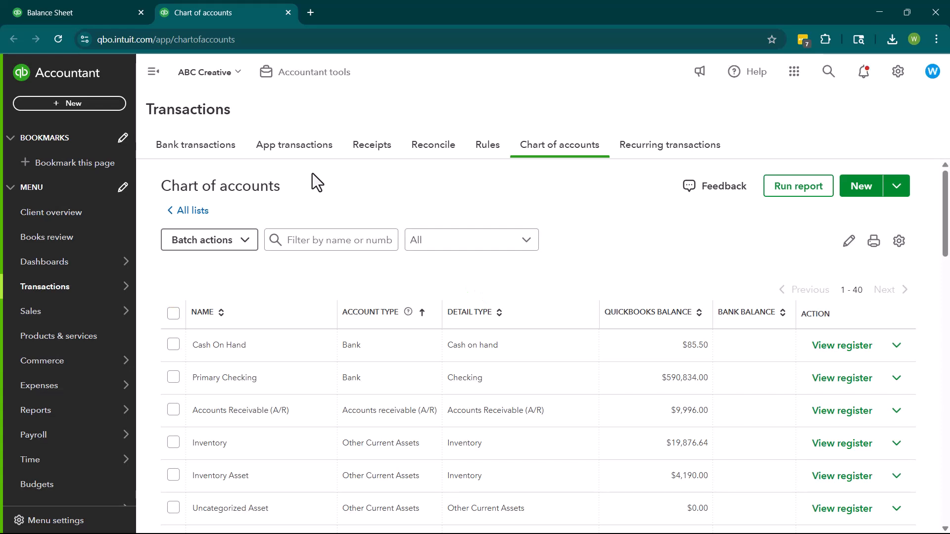
{"action": "scroll", "coordinate": [425, 420], "scroll_direction": "down", "scroll_amount": 1}
{"action": "scroll", "coordinate": [435, 423], "scroll_direction": "down", "scroll_amount": 10}
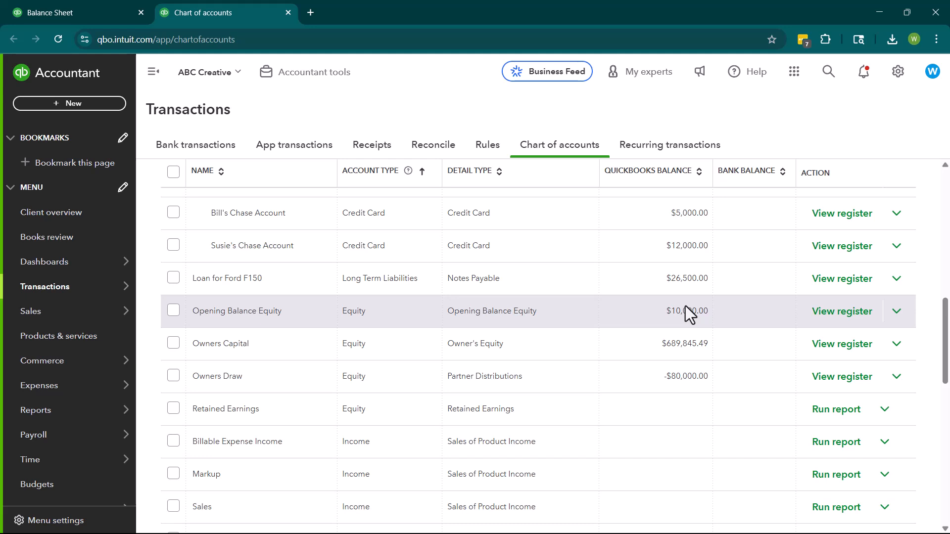
Return to the Balance Sheet report and expand its Equity section to examine the individual equity accounts
{"action": "left_click", "coordinate": [26, 10]}
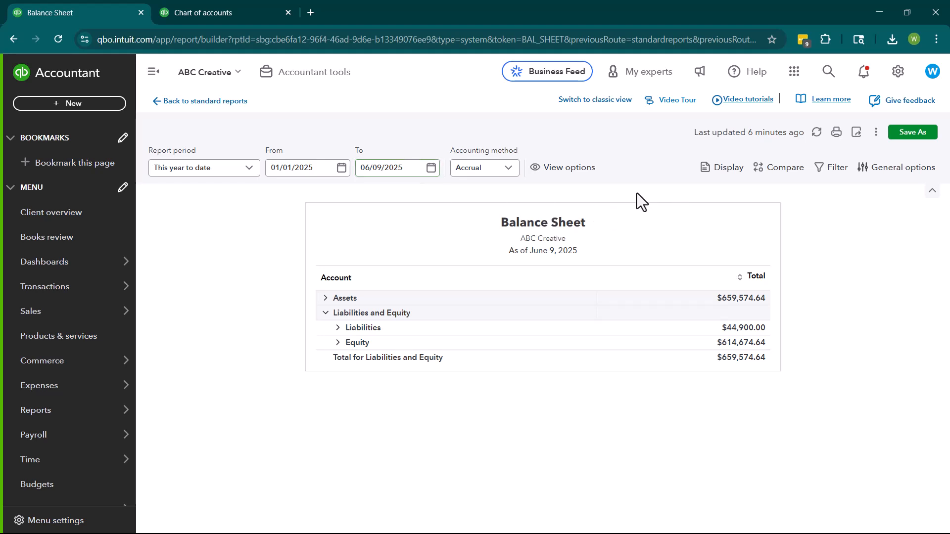
{"action": "left_click", "coordinate": [336, 344]}
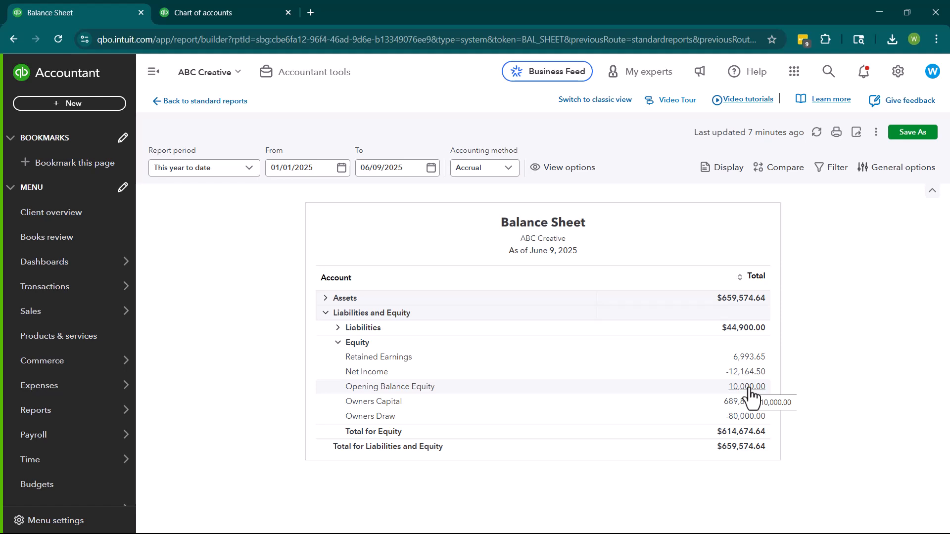
Rename the Owners Capital account by appending a hyphen and the first owner's name, save it and start a new account
{"action": "left_click", "coordinate": [206, 7]}
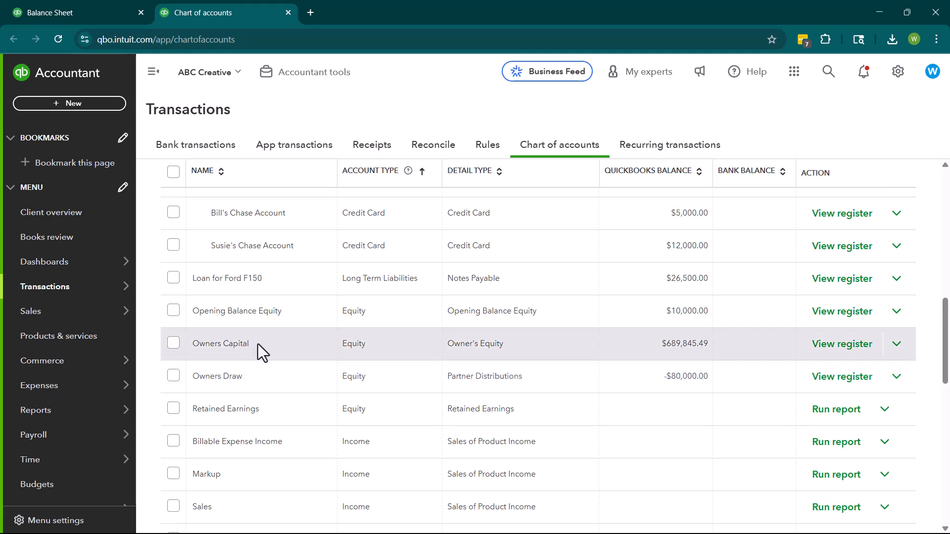
{"action": "left_click", "coordinate": [896, 345]}
{"action": "left_click", "coordinate": [863, 370]}
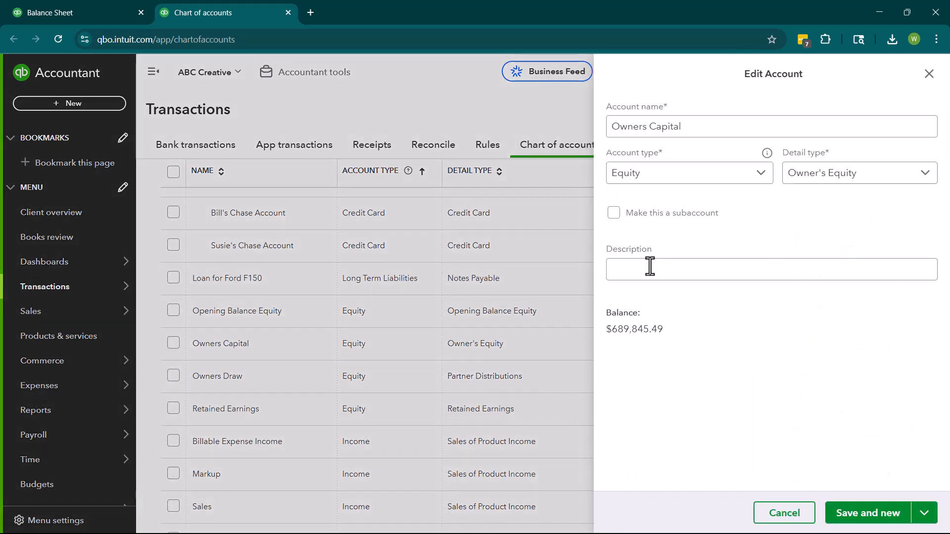
{"action": "left_click", "coordinate": [717, 127]}
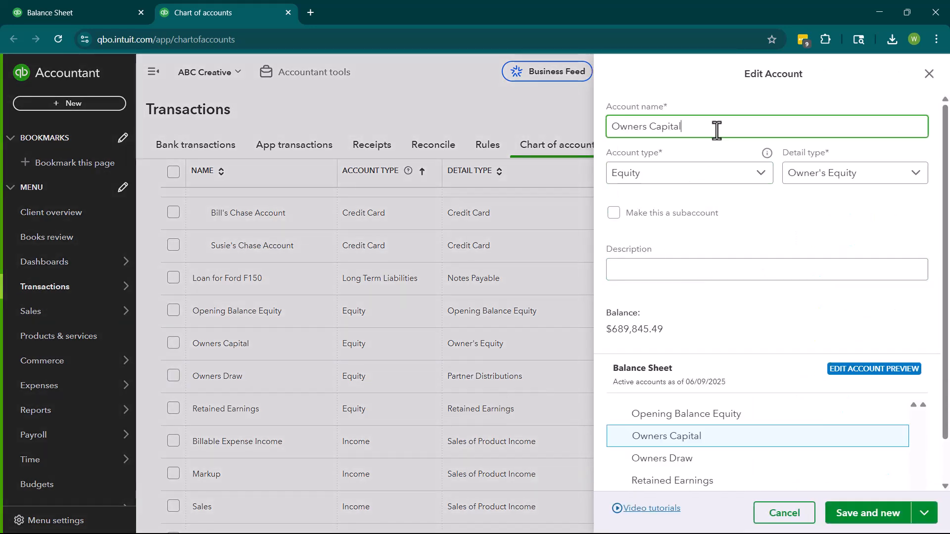
{"action": "type", "text": "- Susie"}
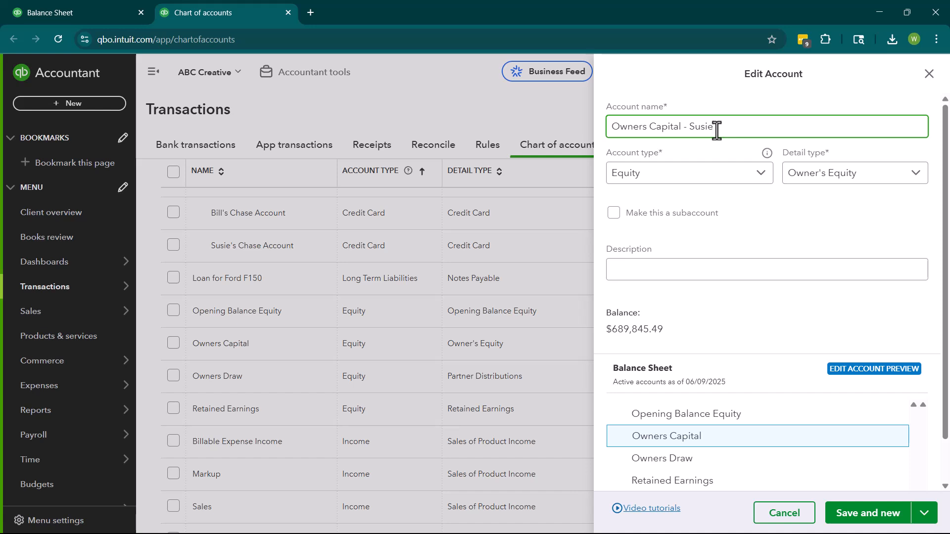
{"action": "left_click", "coordinate": [877, 501]}
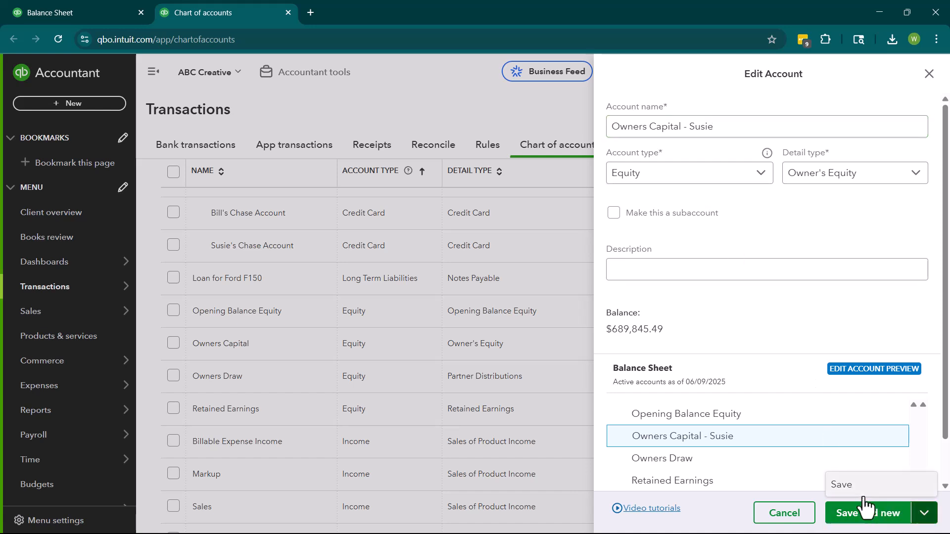
{"action": "left_click", "coordinate": [866, 517]}
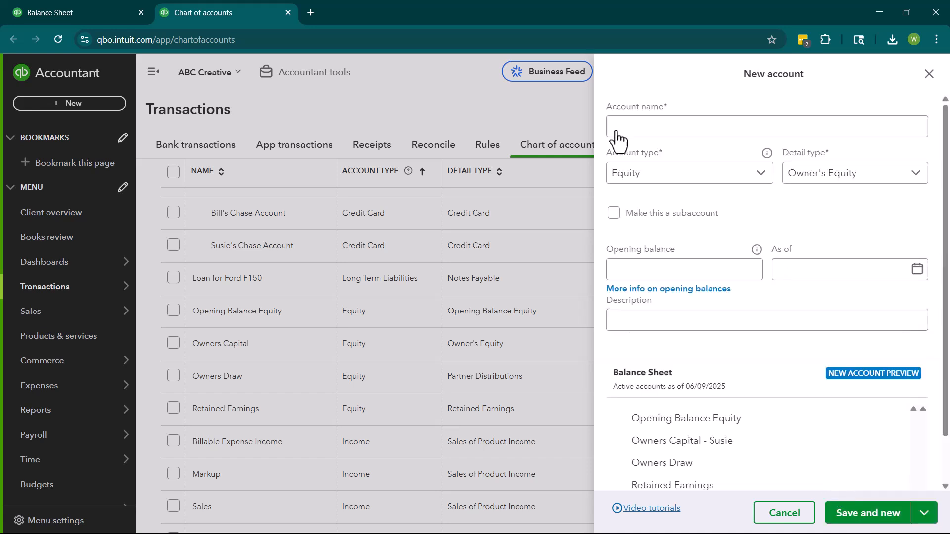
Name the new Equity account "Owner's Capital" followed by a hyphen and the second owner's name
{"action": "left_click", "coordinate": [617, 127]}
{"action": "type", "text": "Owner's Draw"}
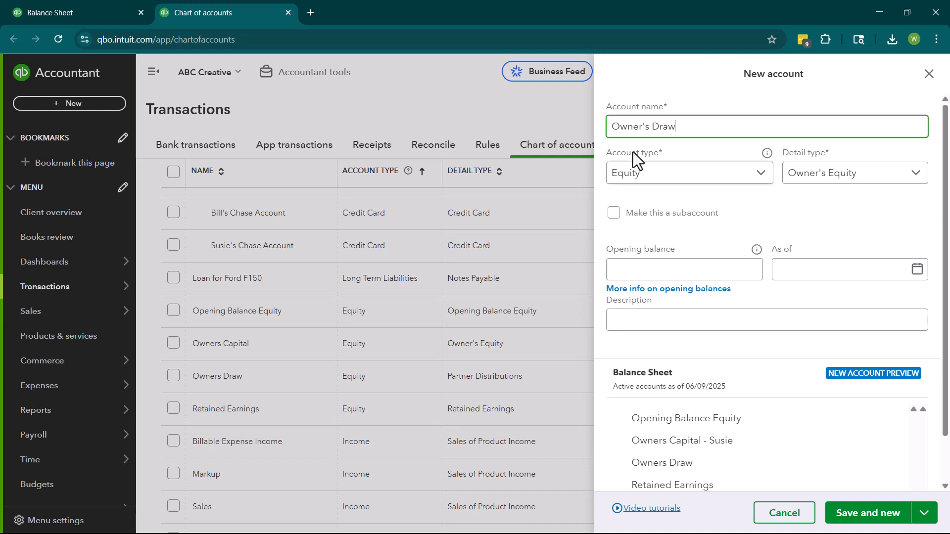
{"action": "key", "text": "BackSpace"}
{"action": "key", "text": "BackSpace"}
{"action": "key", "text": "BackSpace"}
{"action": "key", "text": "BackSpace"}
{"action": "key", "text": "BackSpace"}
{"action": "type", "text": "Capital - Bill"}
Give the second owner's capital account an opening balance of 100,000.00 as of 12/31/2024, save it and start another account
{"action": "left_click", "coordinate": [663, 274]}
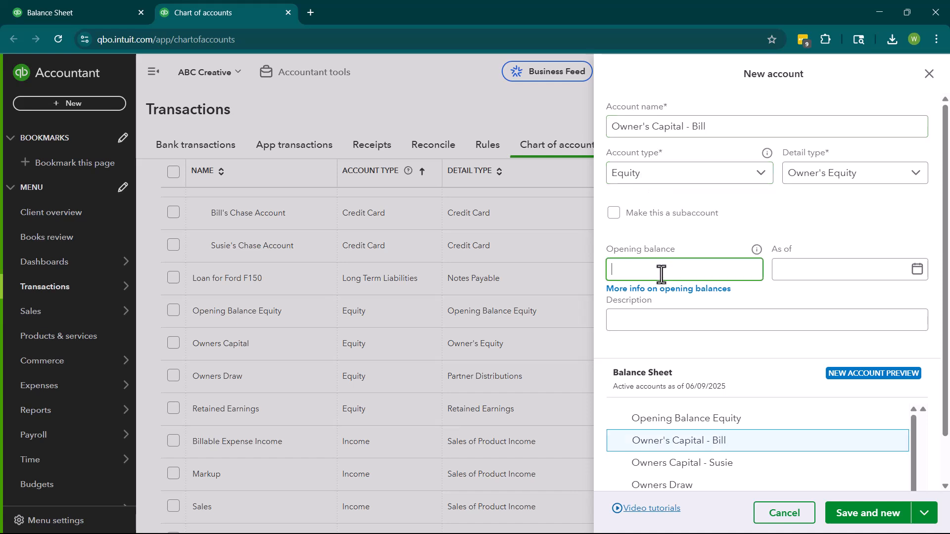
{"action": "type", "text": "100000"}
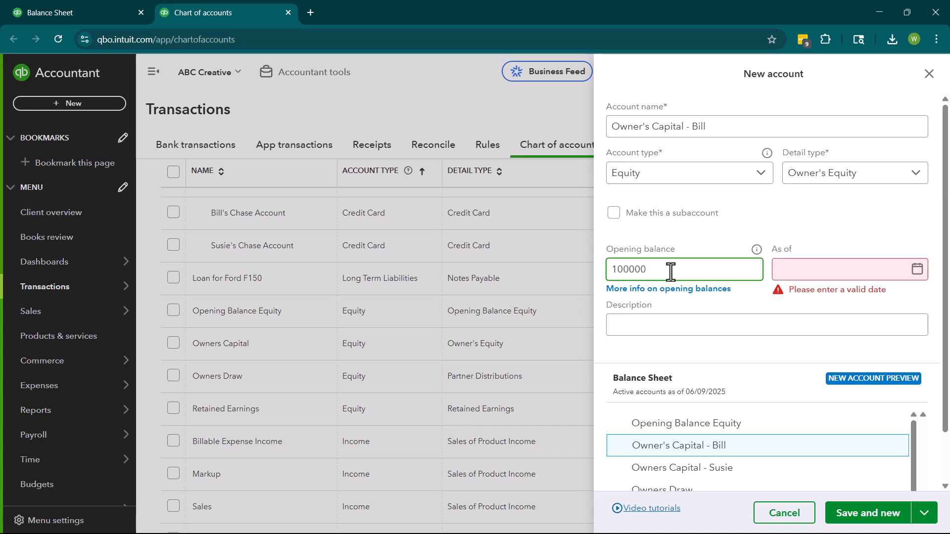
{"action": "left_click", "coordinate": [837, 268]}
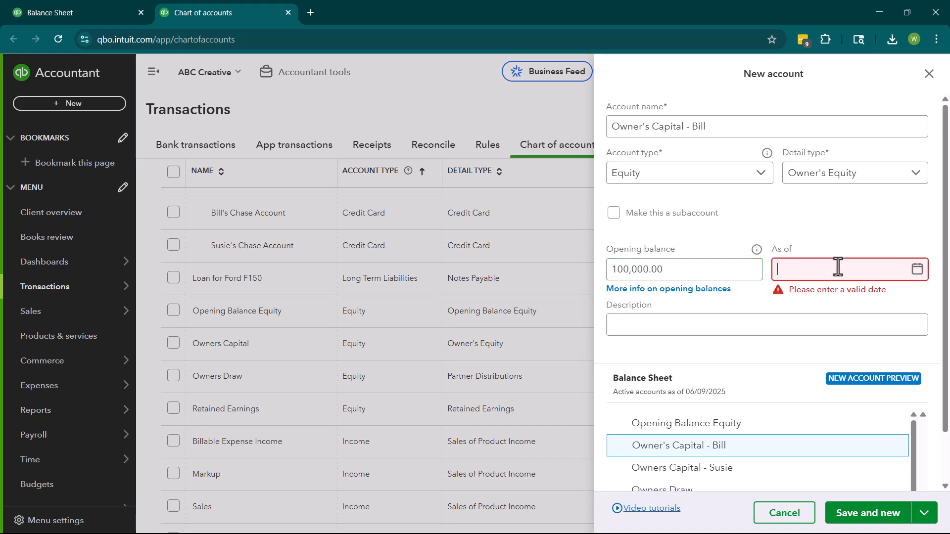
{"action": "type", "text": "12/31/2024"}
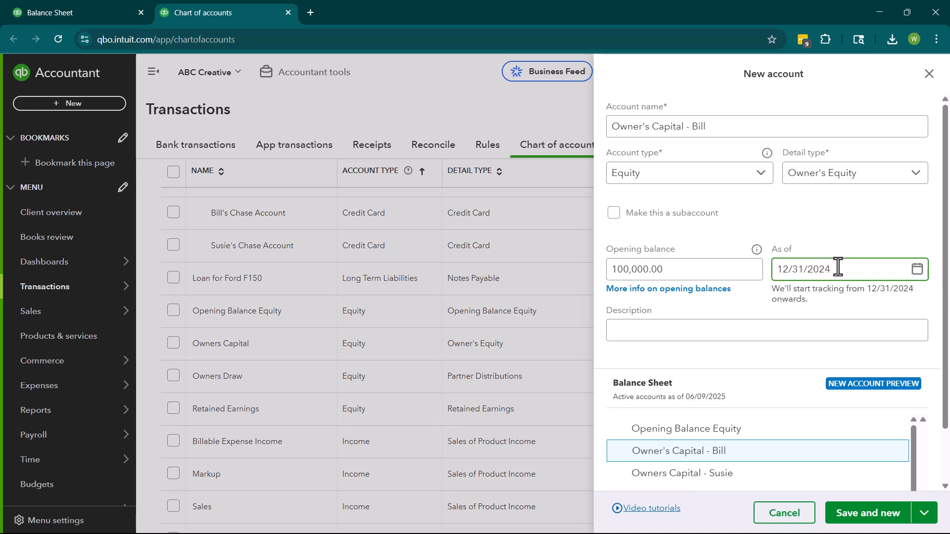
{"action": "left_click", "coordinate": [870, 513]}
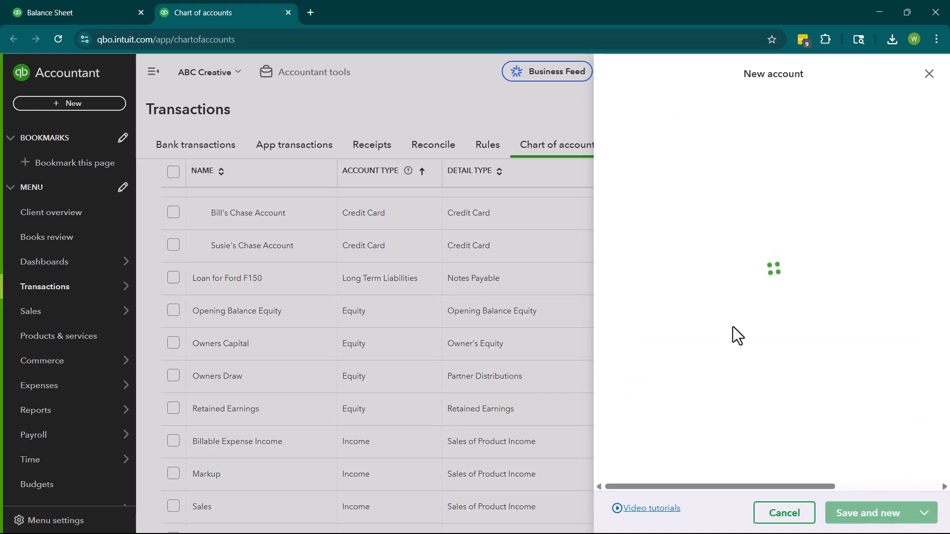
Name the next Equity account "Owner's Draw" followed by a hyphen and the second owner's name
{"action": "left_click", "coordinate": [663, 126]}
{"action": "type", "text": "Owner's"}
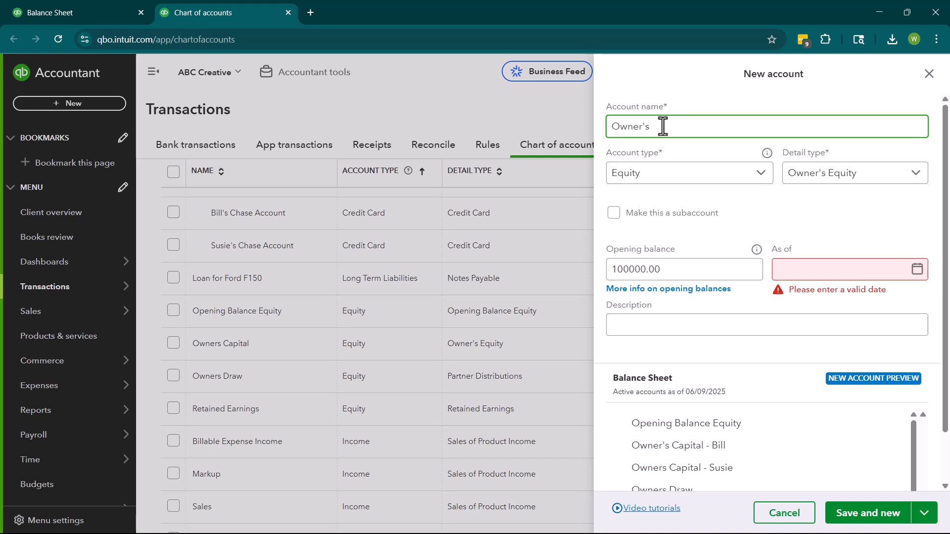
{"action": "type", "text": " Draw - Bill"}
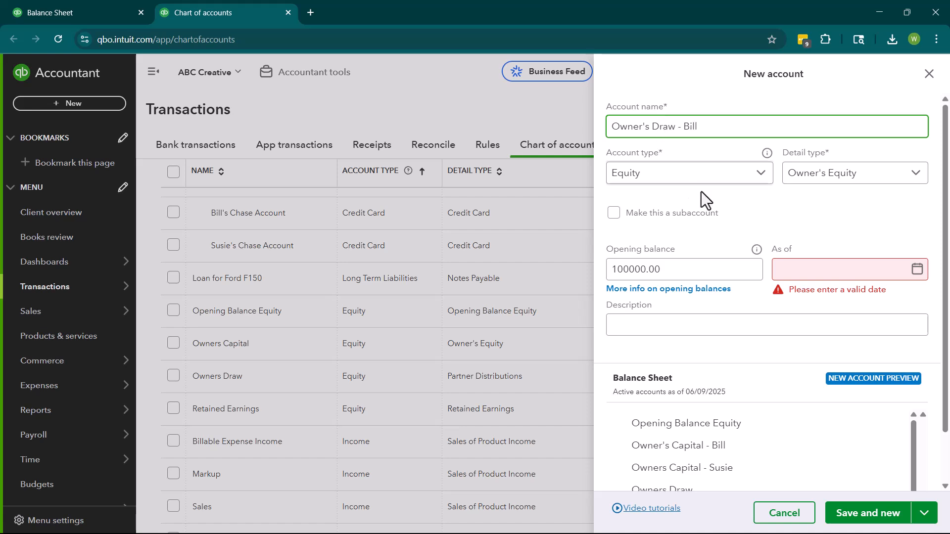
Set the draw account's opening balance to -10,000.00 as of 02/28/2025, save it and close the account form
{"action": "left_click_drag", "start_coordinate": [701, 275], "coordinate": [606, 275]}
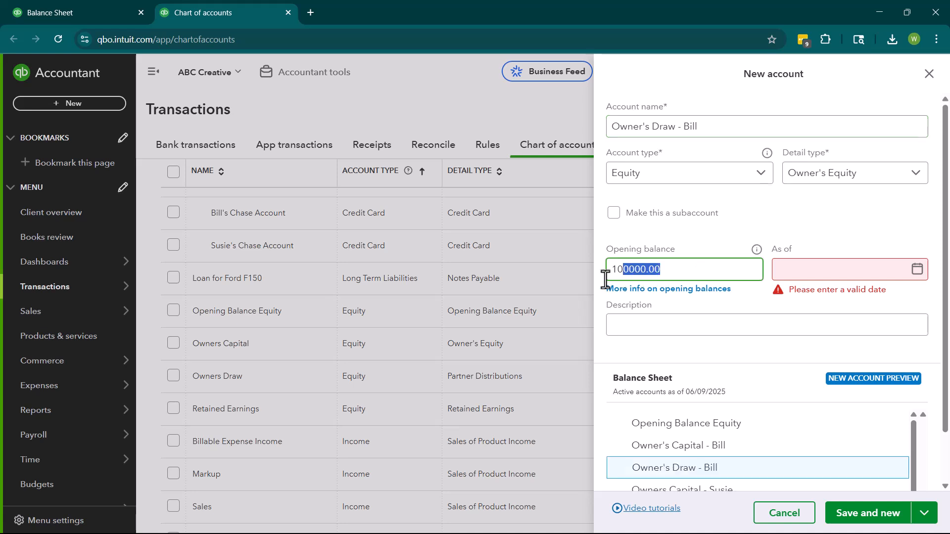
{"action": "type", "text": "-10000"}
{"action": "left_click", "coordinate": [796, 271]}
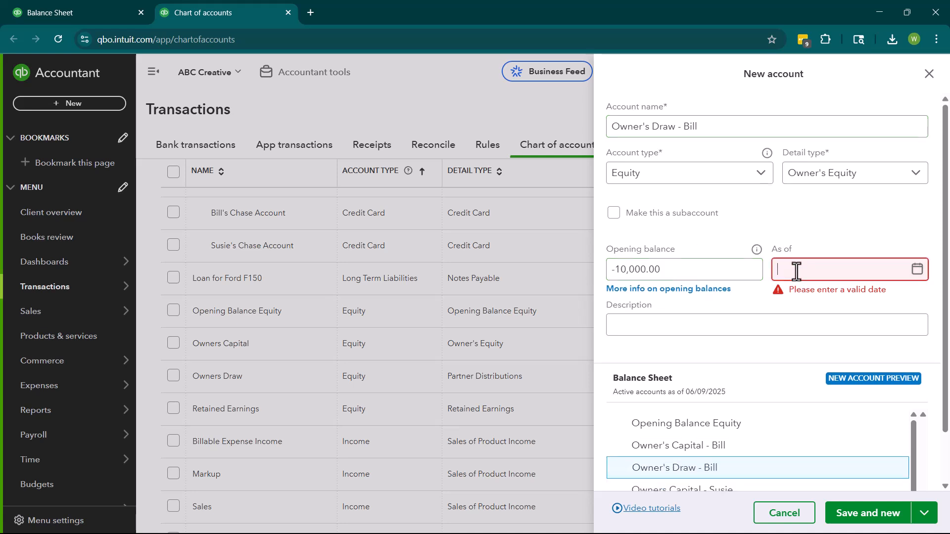
{"action": "type", "text": "02/28/2025"}
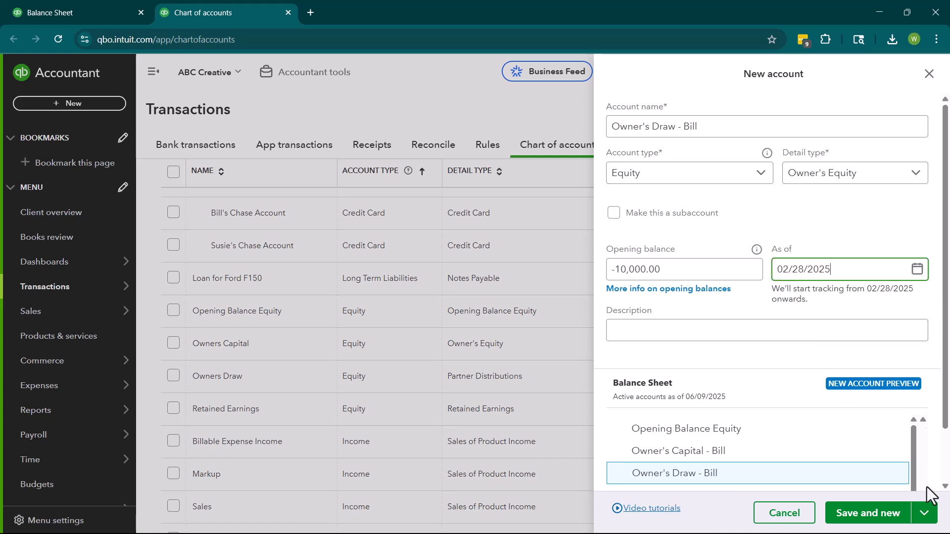
{"action": "left_click", "coordinate": [907, 518]}
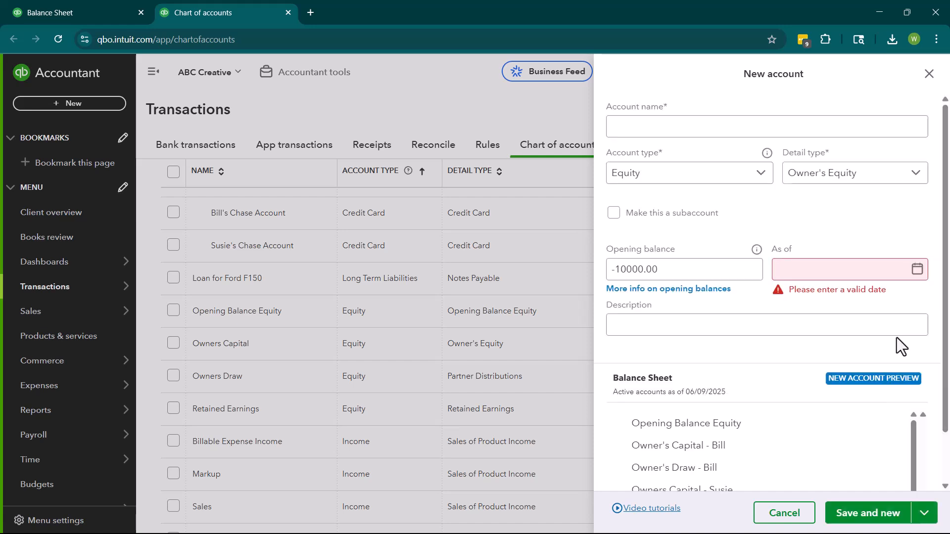
{"action": "left_click", "coordinate": [929, 73]}
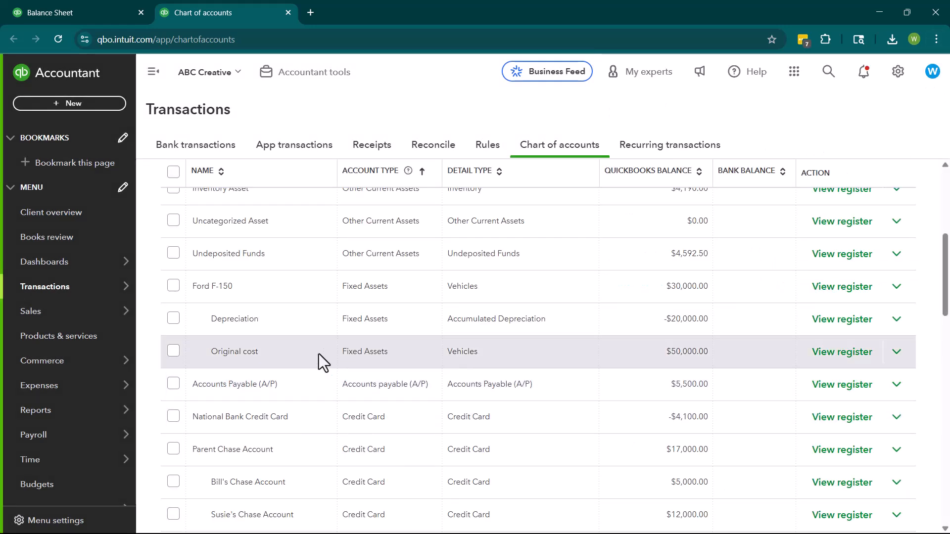
Rename the "Owners Draw" equity account by appending a hyphen and the first owner's name, save it and close the account form
{"action": "scroll", "coordinate": [361, 433], "scroll_direction": "down", "scroll_amount": 1}
{"action": "scroll", "coordinate": [362, 422], "scroll_direction": "down", "scroll_amount": 5}
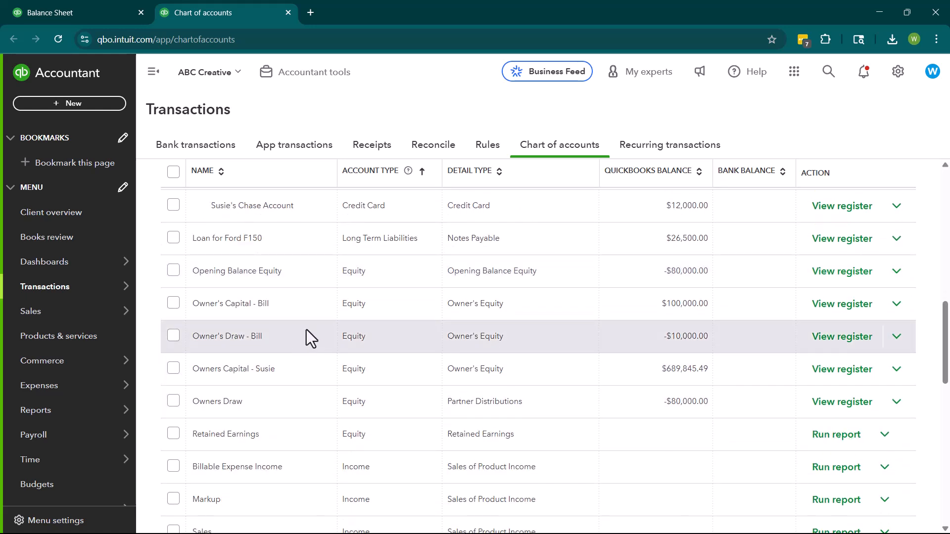
{"action": "left_click", "coordinate": [897, 402]}
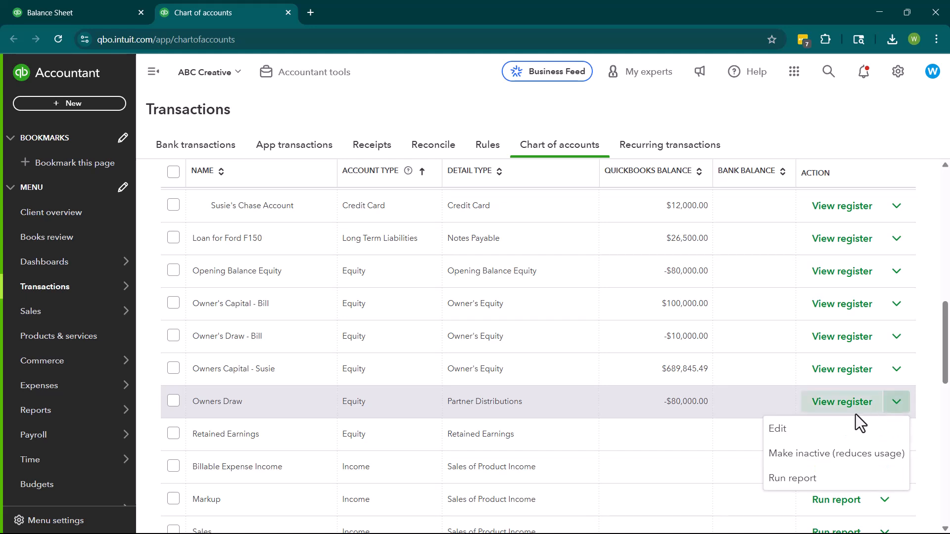
{"action": "left_click", "coordinate": [847, 436]}
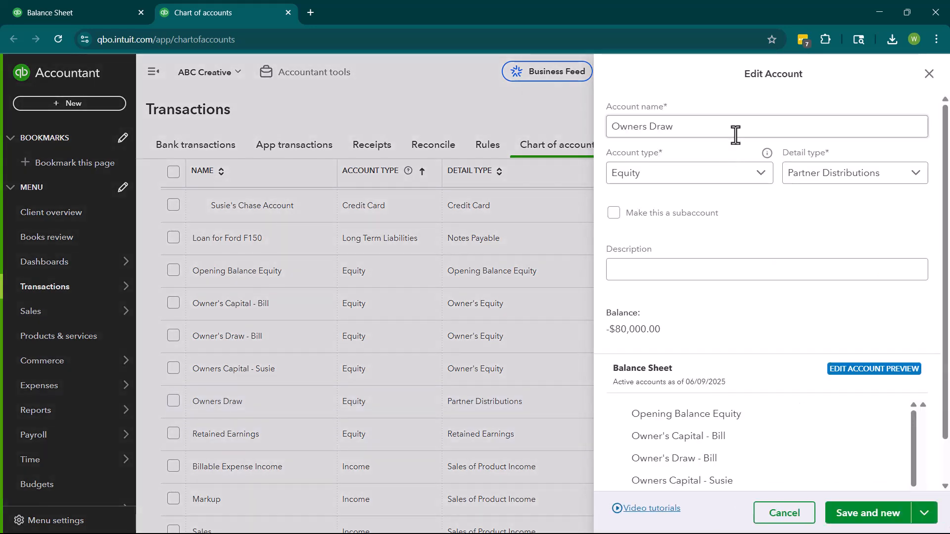
{"action": "type", "text": "- Susie"}
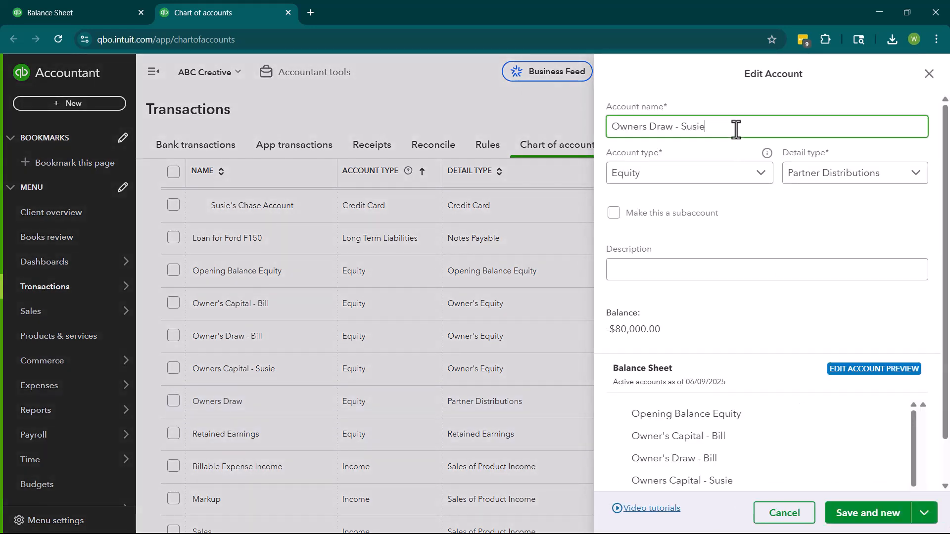
{"action": "left_click", "coordinate": [880, 515]}
{"action": "left_click", "coordinate": [929, 74]}
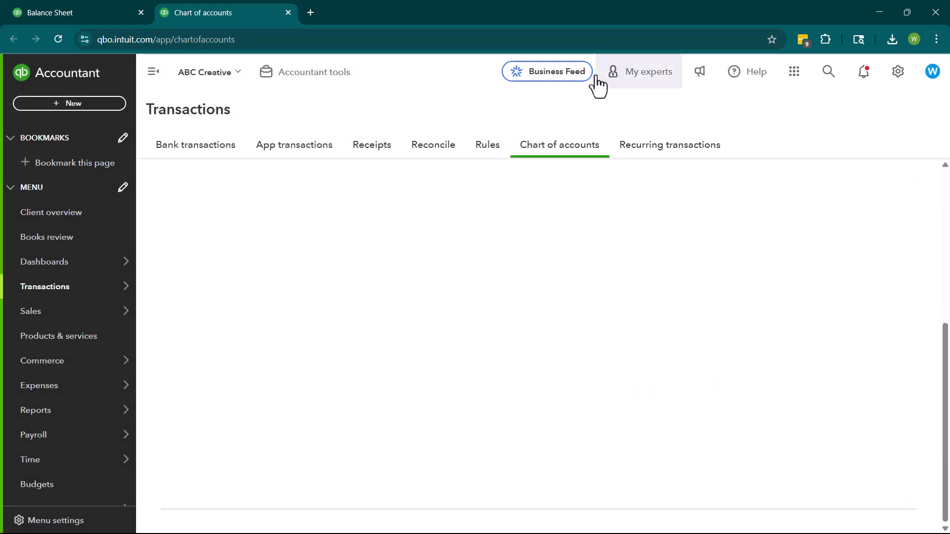
Refresh the Balance Sheet report and collapse its Assets and Liabilities sections to review the owners' equity accounts
{"action": "left_click", "coordinate": [89, 20]}
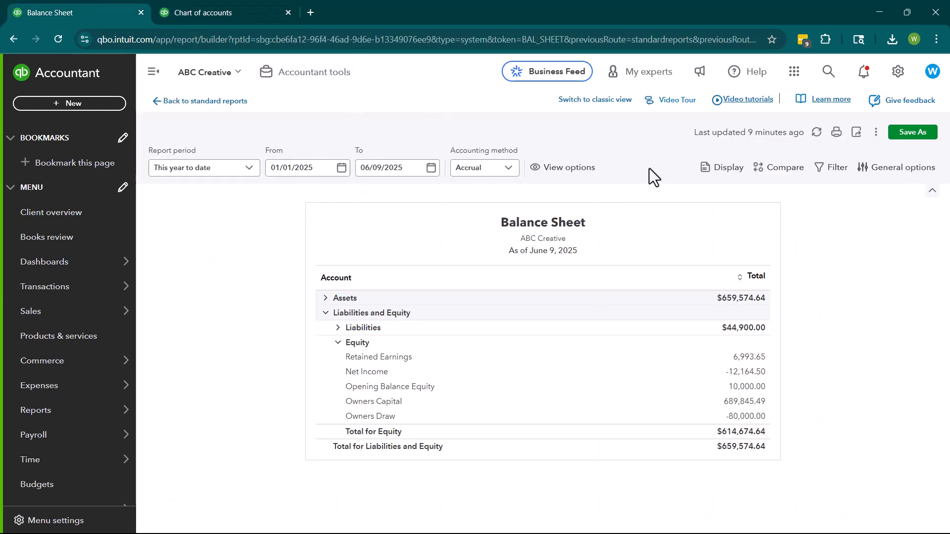
{"action": "left_click", "coordinate": [817, 140]}
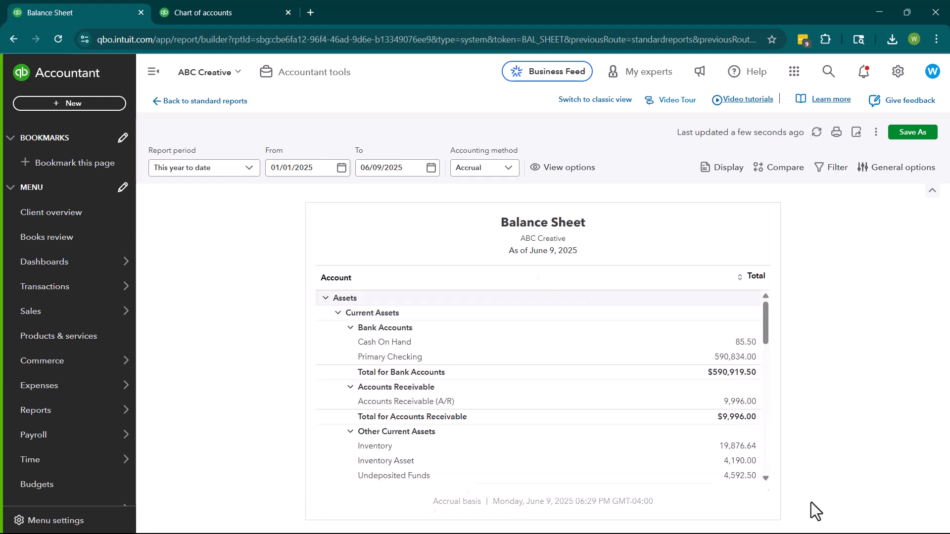
{"action": "left_click", "coordinate": [327, 300]}
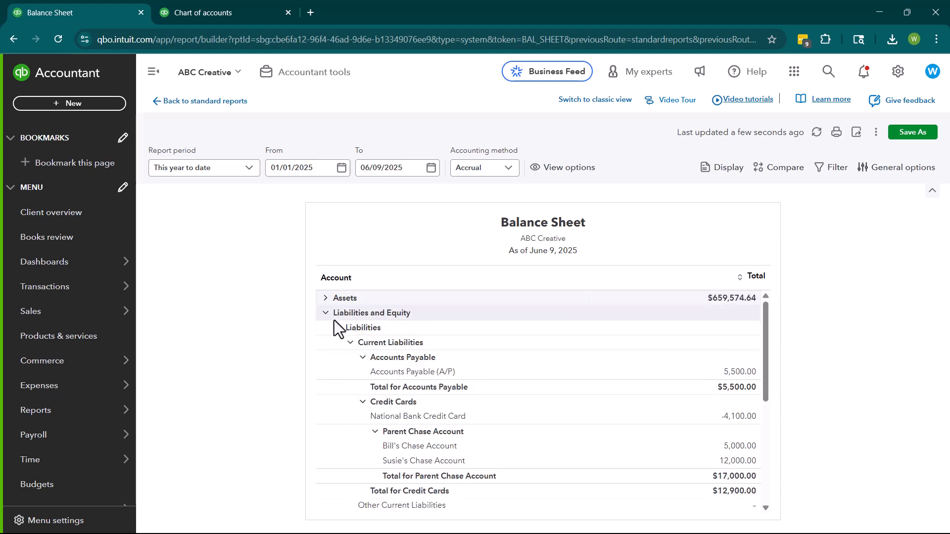
{"action": "left_click", "coordinate": [337, 329]}
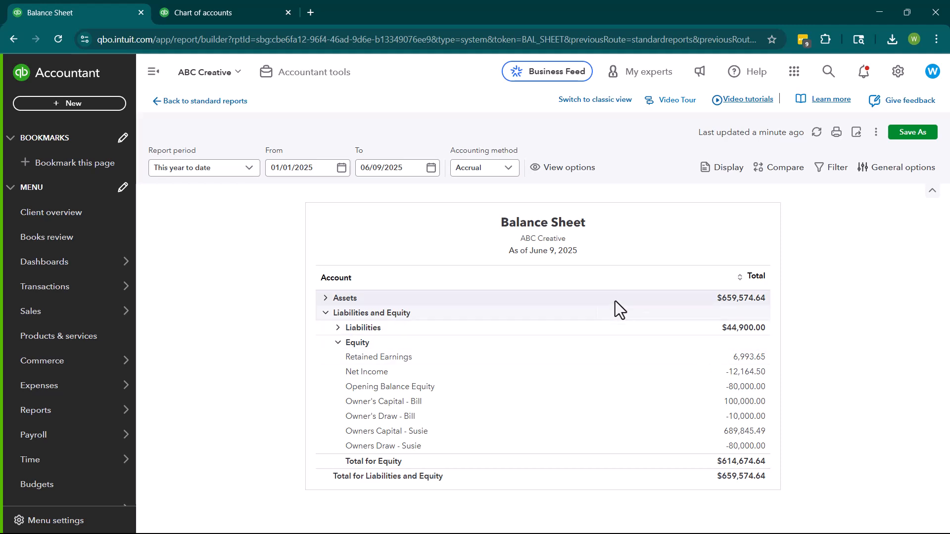
Make the second owner's capital account inactive in the chart of accounts
{"action": "left_click", "coordinate": [181, 1]}
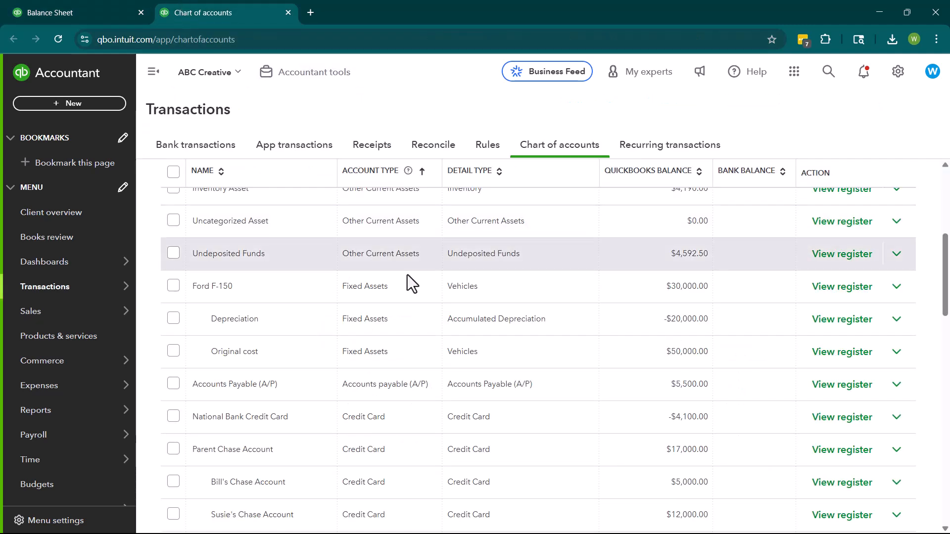
{"action": "scroll", "coordinate": [518, 372], "scroll_direction": "down", "scroll_amount": 6}
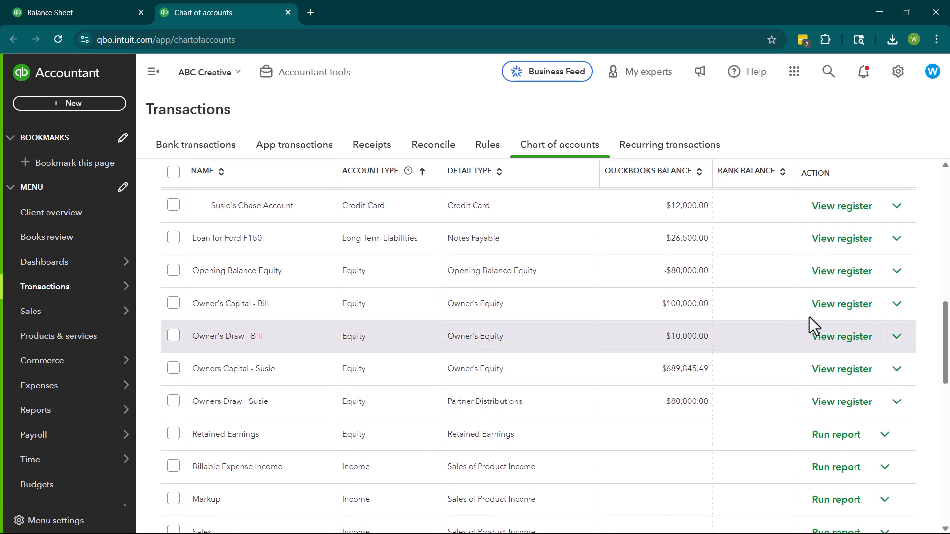
{"action": "left_click", "coordinate": [900, 310]}
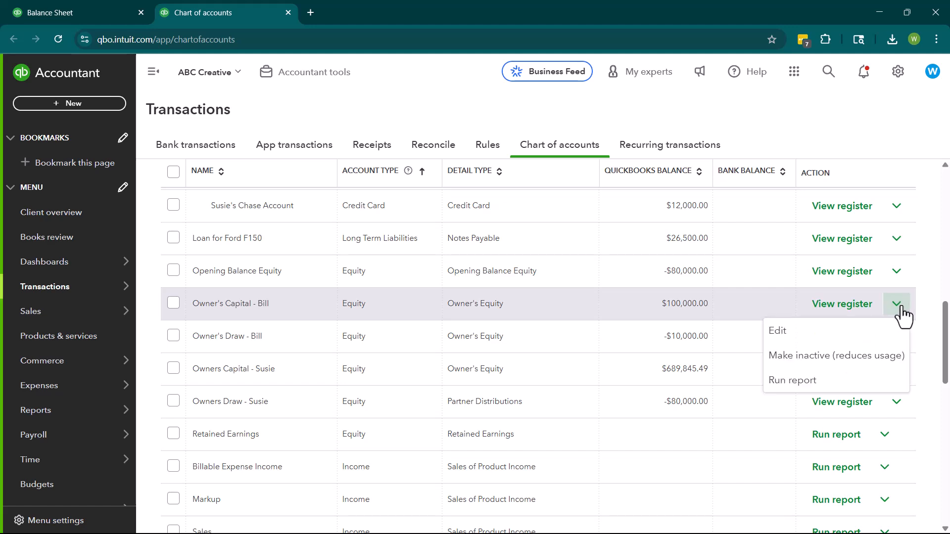
{"action": "left_click", "coordinate": [866, 367]}
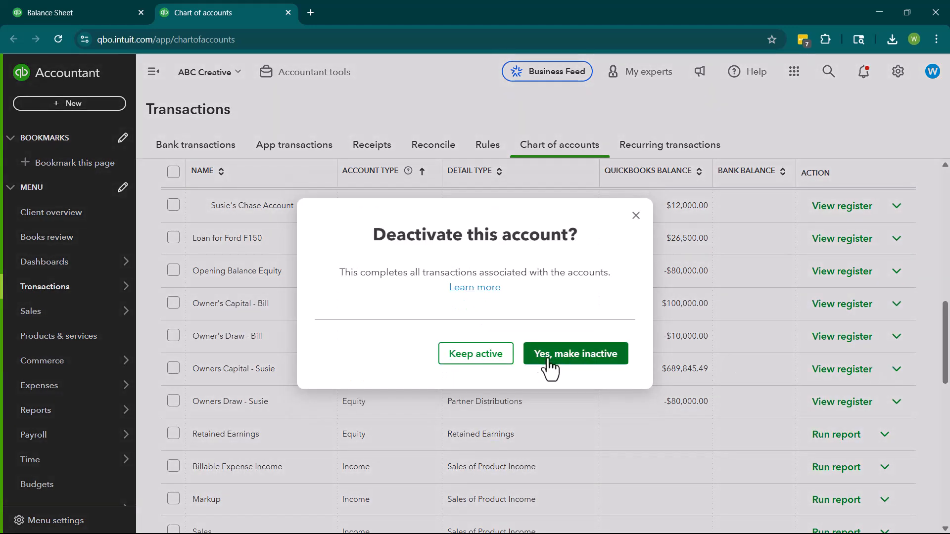
{"action": "left_click", "coordinate": [542, 360]}
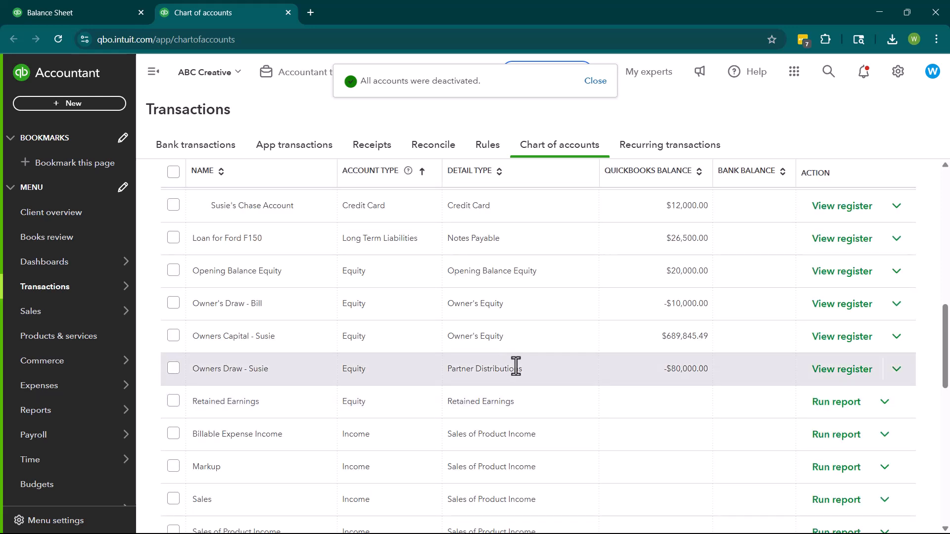
Make the first owner's draw and capital accounts and the second owner's draw account inactive in one batch
{"action": "left_click", "coordinate": [173, 368]}
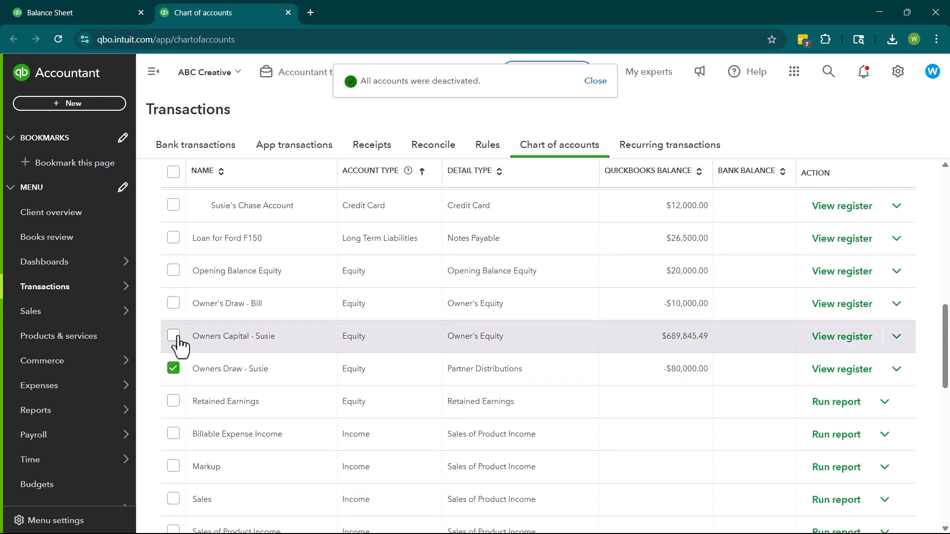
{"action": "left_click", "coordinate": [173, 336]}
{"action": "left_click", "coordinate": [173, 303]}
{"action": "scroll", "coordinate": [556, 327], "scroll_direction": "up", "scroll_amount": 15}
{"action": "left_click", "coordinate": [238, 247]}
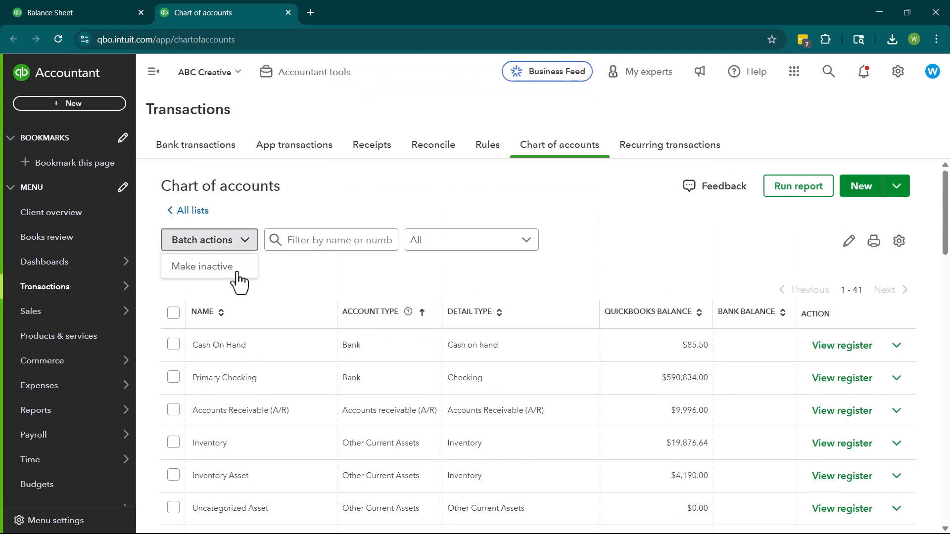
{"action": "left_click", "coordinate": [228, 269]}
{"action": "left_click", "coordinate": [611, 359]}
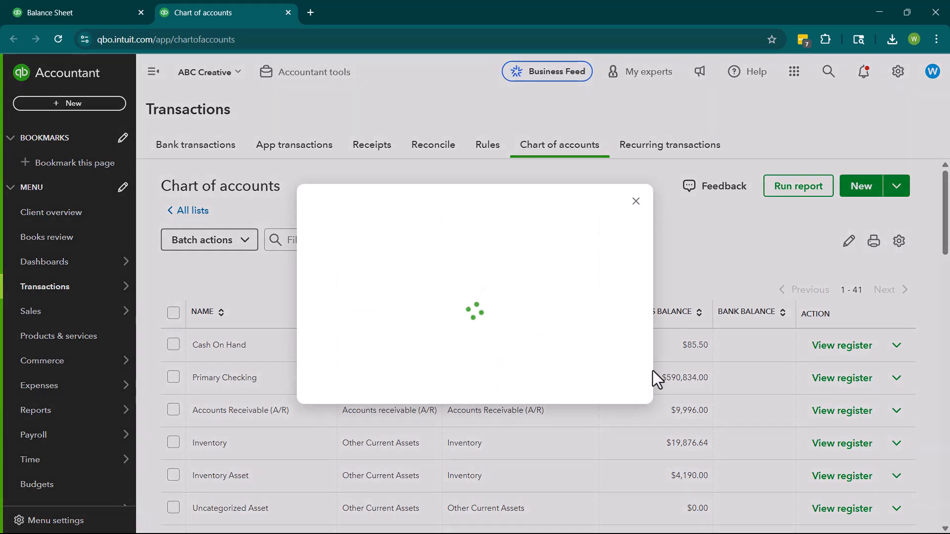
{"action": "scroll", "coordinate": [663, 360], "scroll_direction": "down", "scroll_amount": 6}
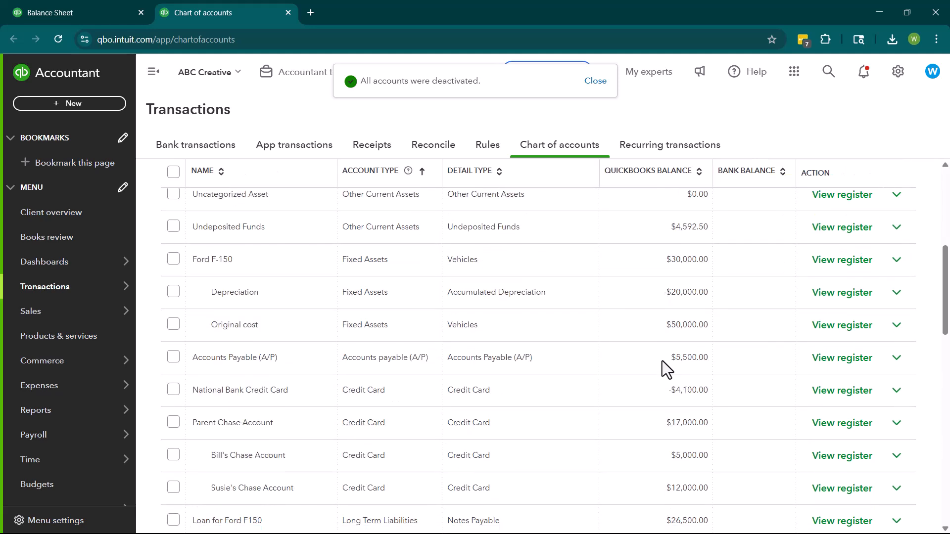
Start a new account named "Common Stock" with the account type Equity
{"action": "scroll", "coordinate": [643, 346], "scroll_direction": "up", "scroll_amount": 6}
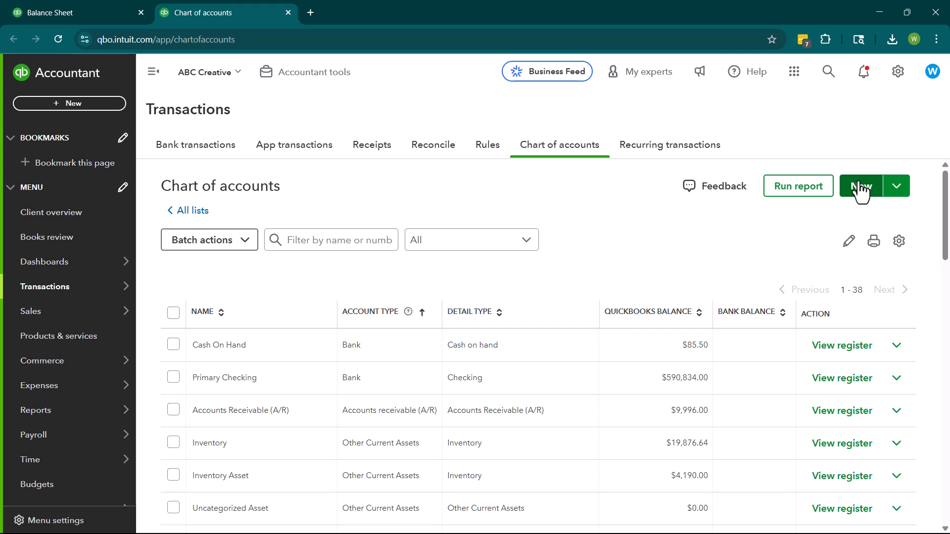
{"action": "left_click", "coordinate": [861, 188]}
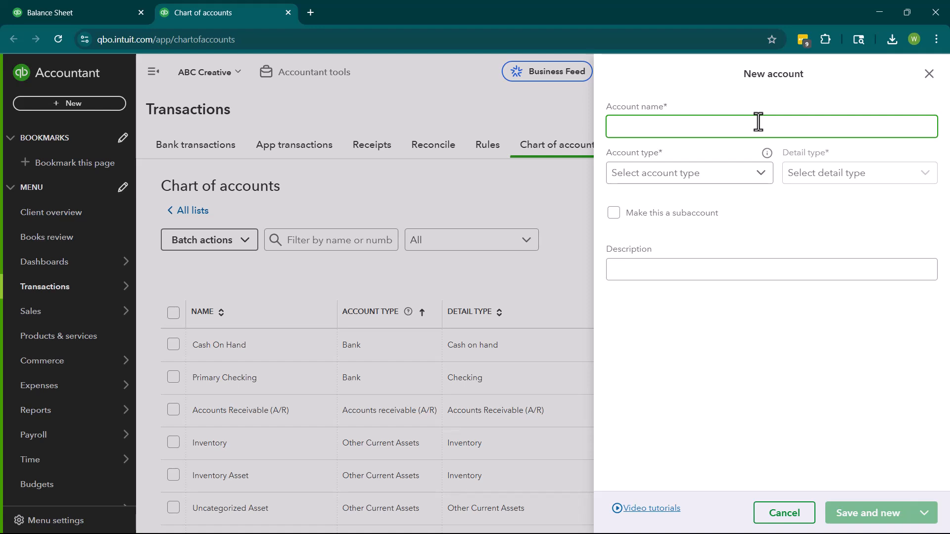
{"action": "type", "text": "Common Stock"}
{"action": "left_click", "coordinate": [757, 173]}
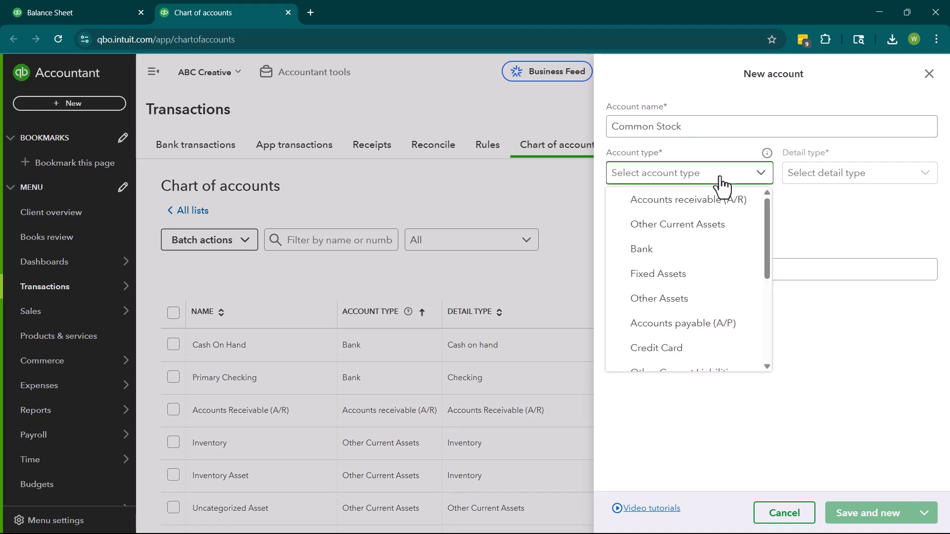
{"action": "scroll", "coordinate": [680, 292], "scroll_direction": "down", "scroll_amount": 1}
{"action": "scroll", "coordinate": [682, 300], "scroll_direction": "down", "scroll_amount": 1}
{"action": "left_click", "coordinate": [673, 299]}
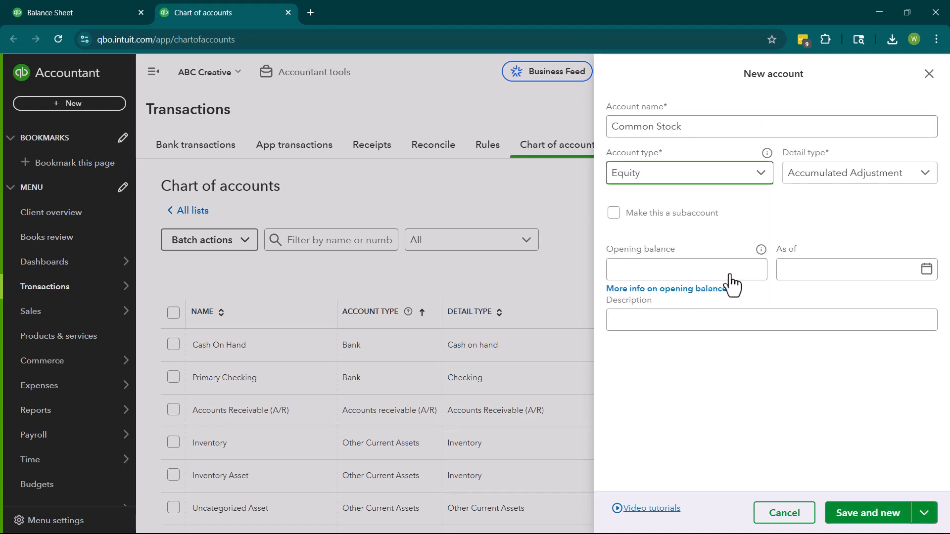
Set the new account's detail type to Common Stock, save it without an opening balance and close the account form
{"action": "left_click", "coordinate": [842, 179]}
{"action": "left_click", "coordinate": [836, 228]}
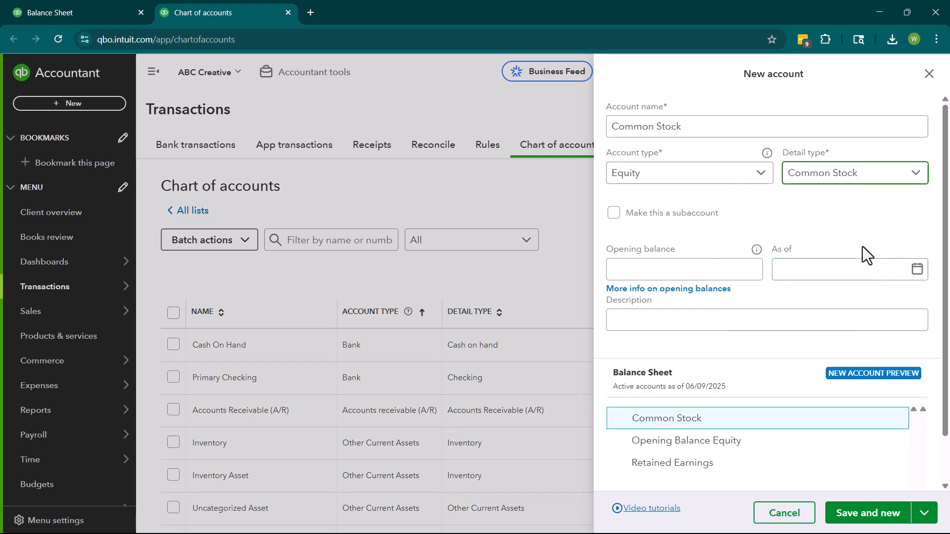
{"action": "left_click", "coordinate": [924, 514]}
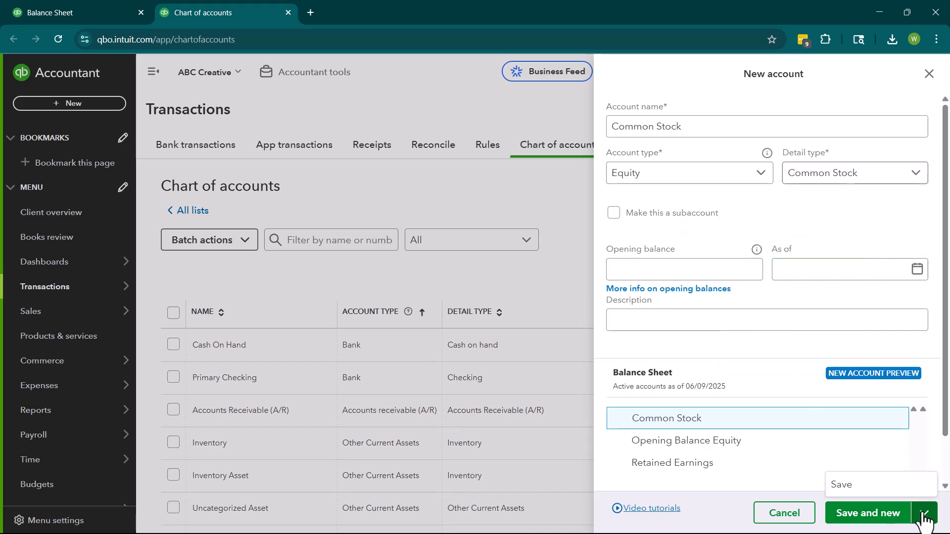
{"action": "left_click", "coordinate": [874, 516]}
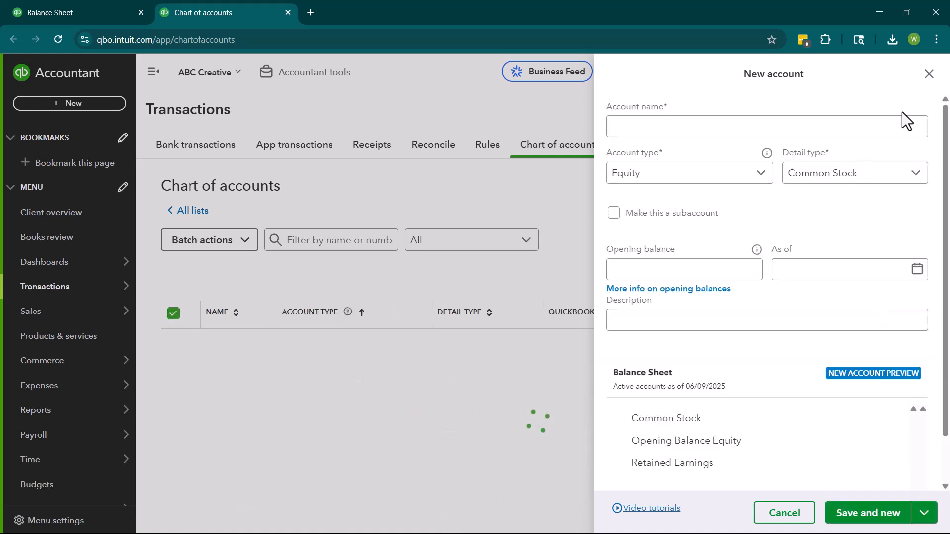
{"action": "left_click", "coordinate": [928, 75]}
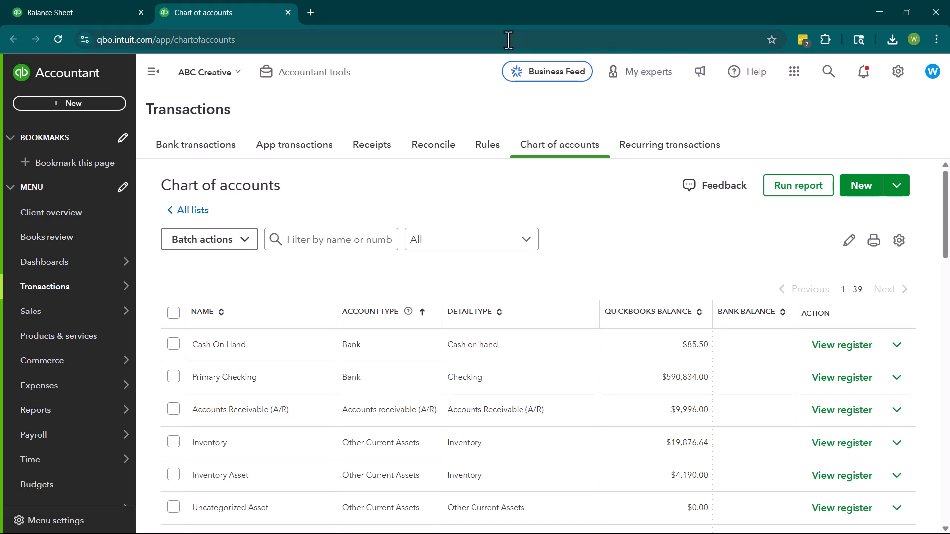
Update the Balance Sheet again and collapse Assets and Liabilities to examine the equity section without the owner accounts
{"action": "left_click", "coordinate": [88, 10]}
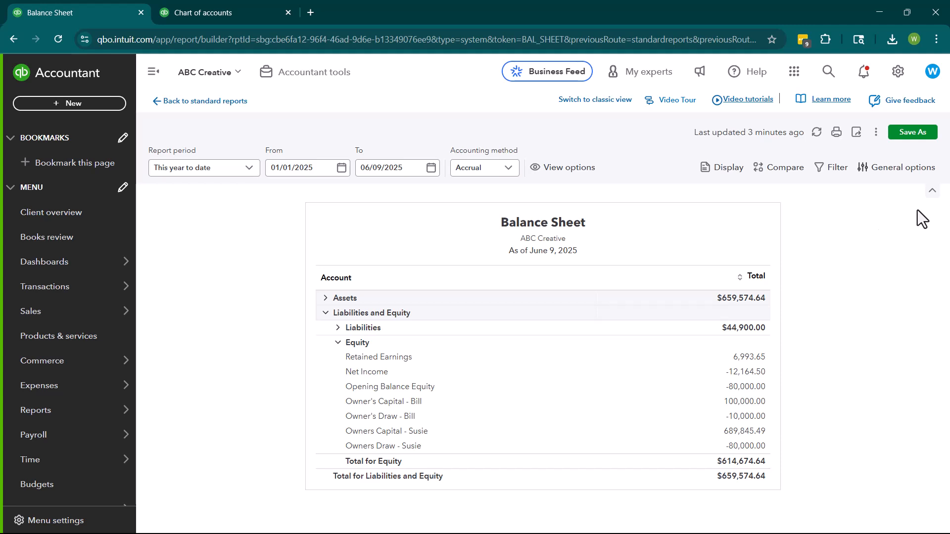
{"action": "left_click", "coordinate": [817, 133]}
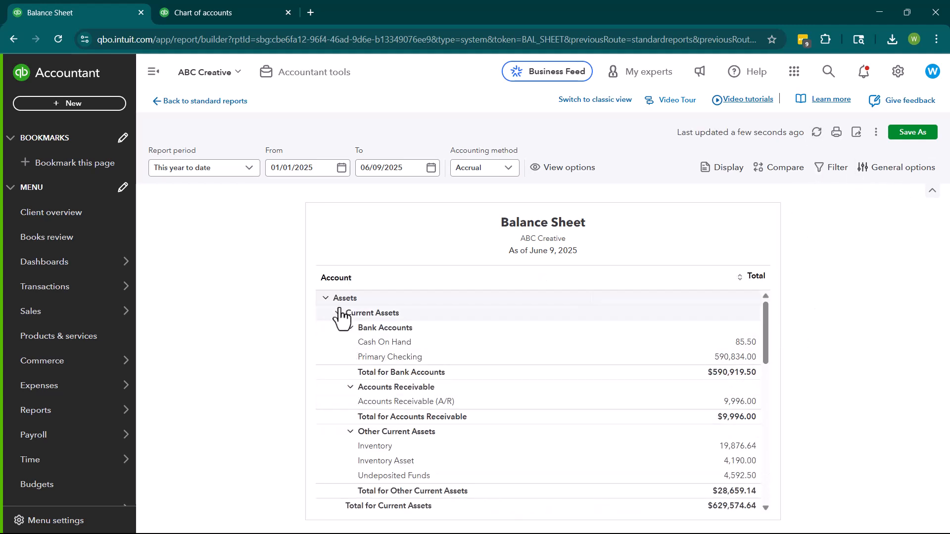
{"action": "left_click", "coordinate": [325, 302]}
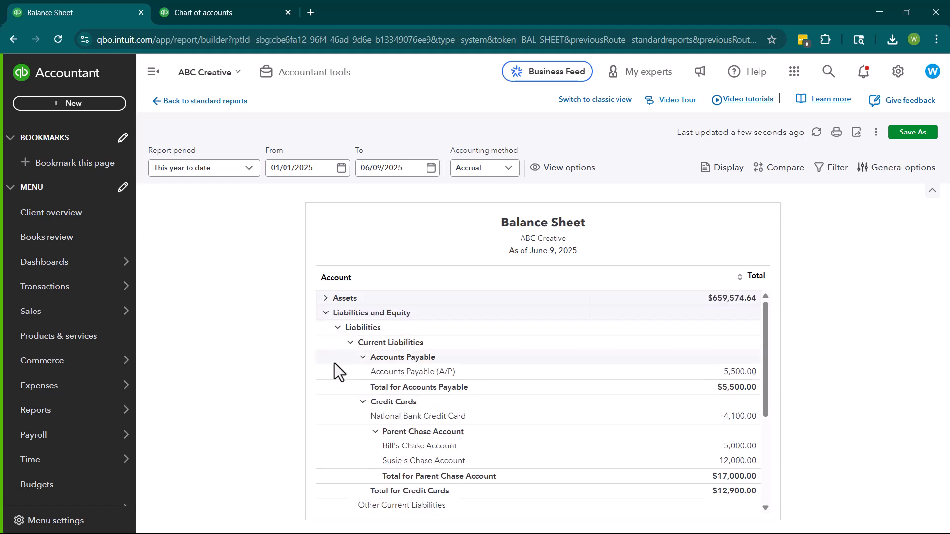
{"action": "left_click", "coordinate": [338, 328]}
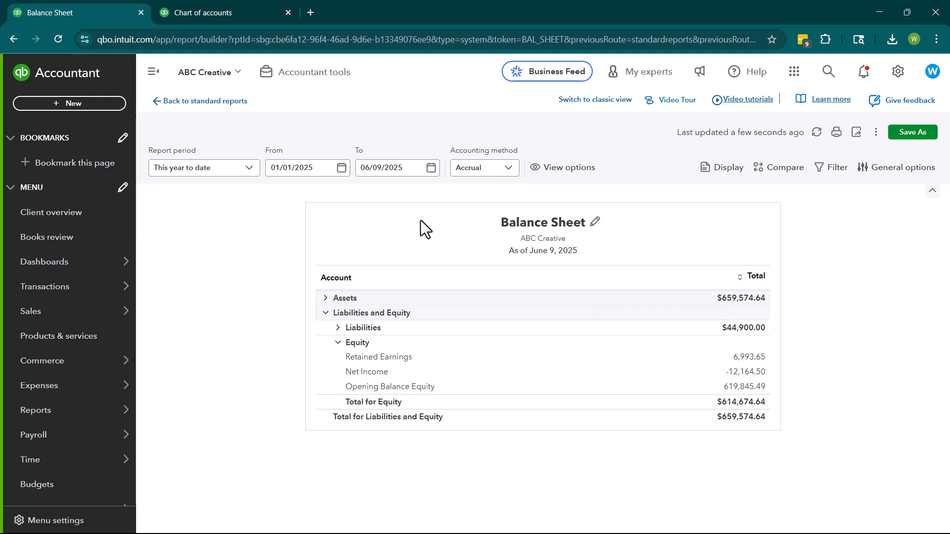
Start a new journal entry and clear its journal number
{"action": "left_click", "coordinate": [84, 104]}
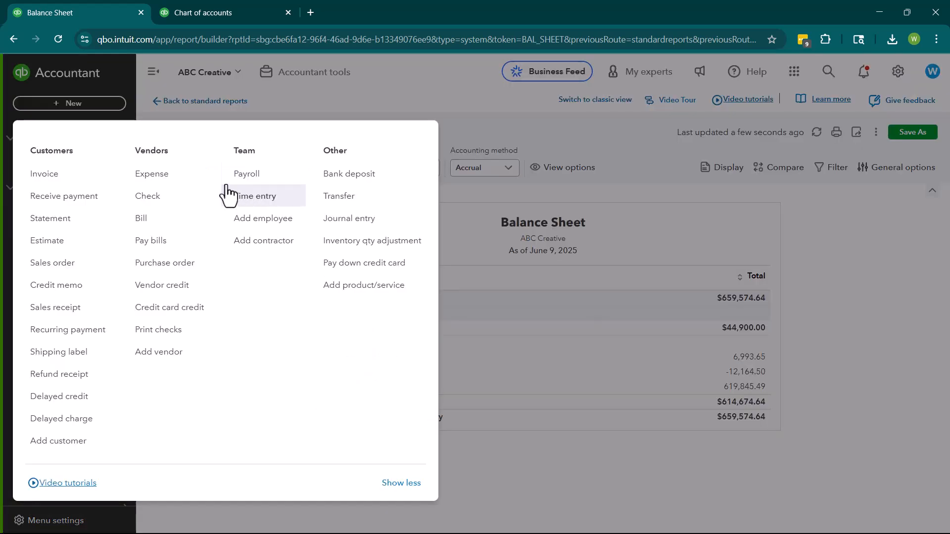
{"action": "left_click", "coordinate": [328, 221]}
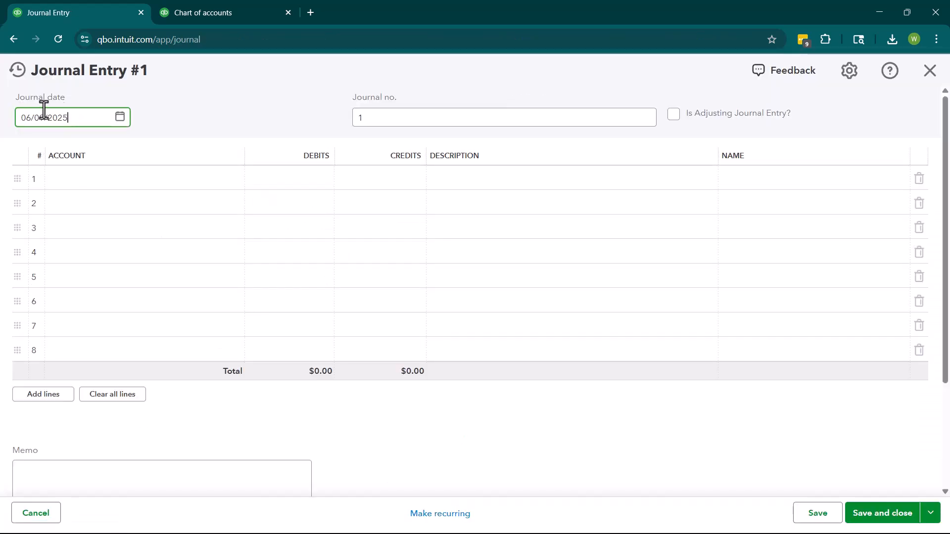
{"action": "left_click", "coordinate": [381, 112]}
{"action": "key", "text": "BackSpace"}
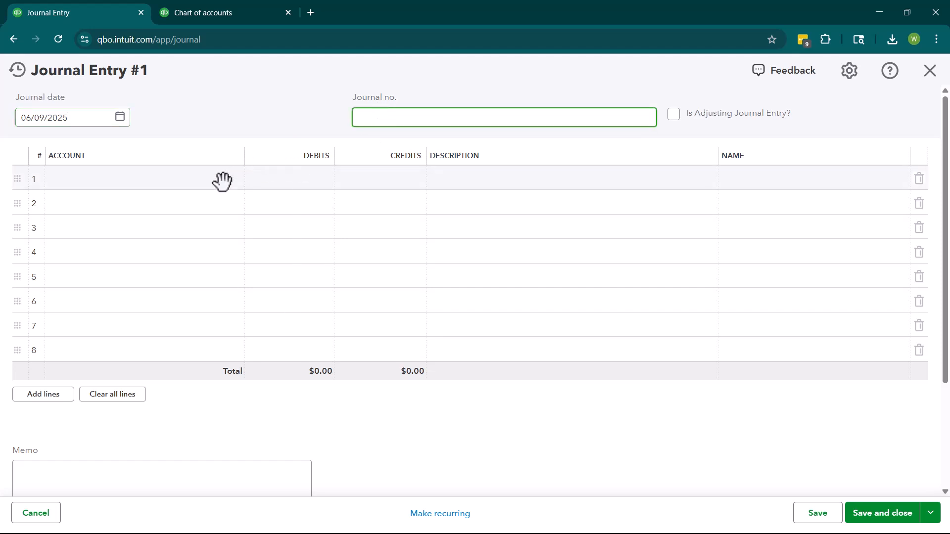
Debit Primary Checking $100,000.00 and credit Common Stock the same amount in the journal entry, saving and closing it
{"action": "left_click", "coordinate": [202, 182]}
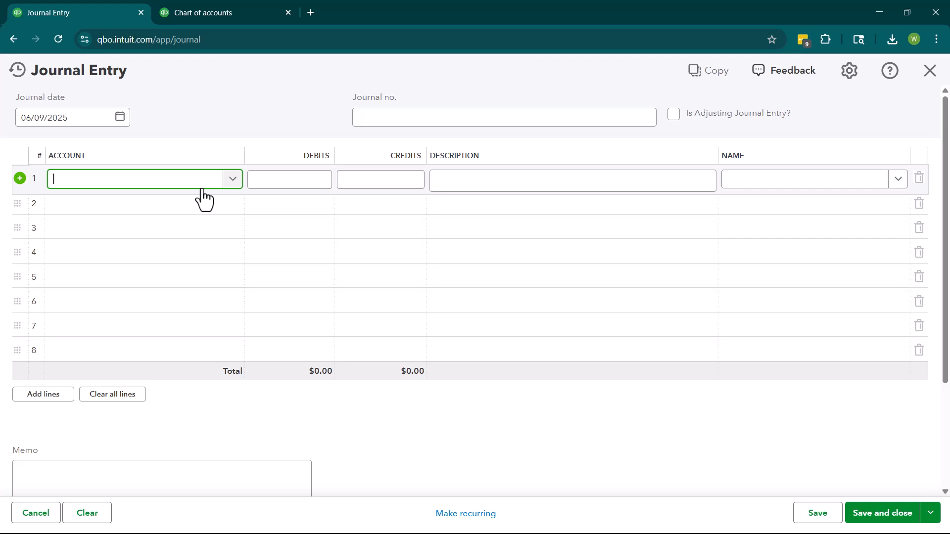
{"action": "type", "text": "check"}
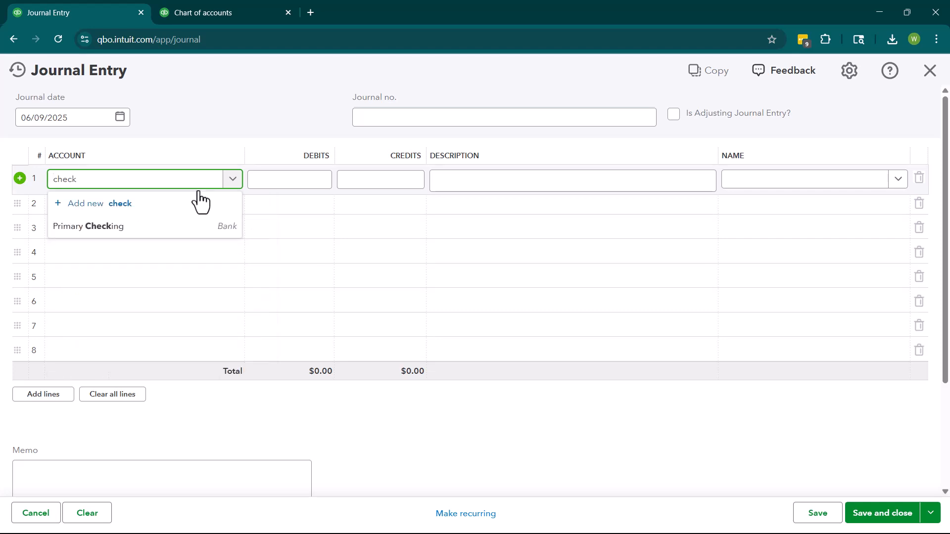
{"action": "left_click", "coordinate": [126, 231]}
{"action": "left_click", "coordinate": [253, 181]}
{"action": "type", "text": "100,000"}
{"action": "left_click", "coordinate": [111, 202]}
{"action": "type", "text": "common"}
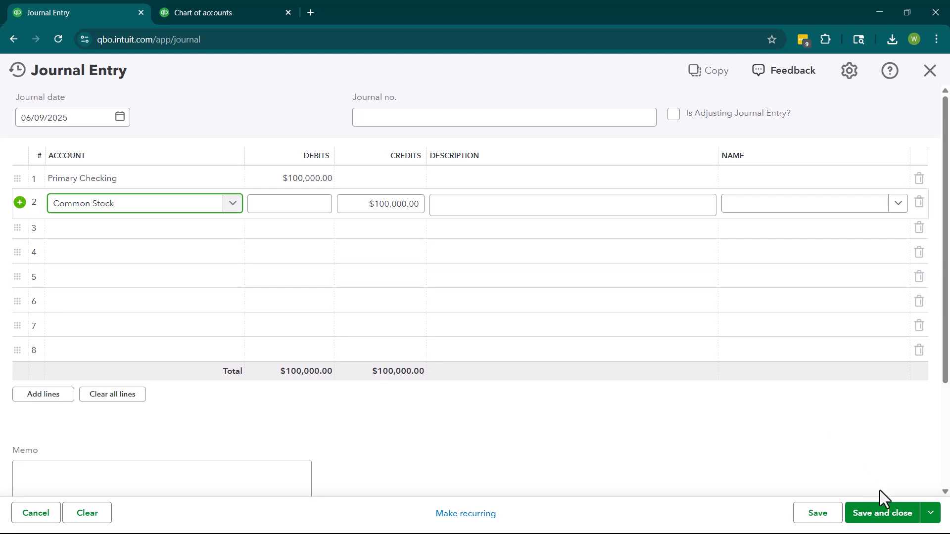
{"action": "left_click", "coordinate": [886, 513]}
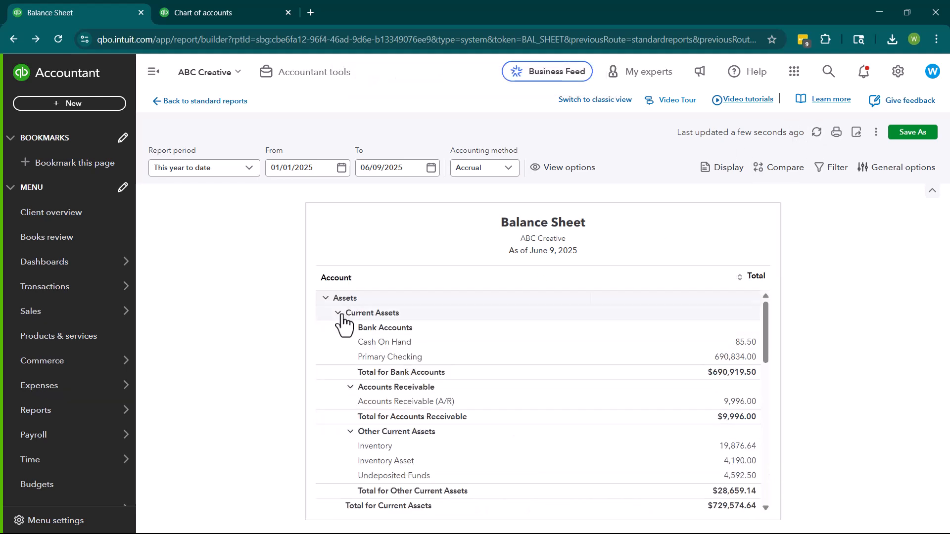
Collapse Assets and Liabilities in the Balance Sheet to examine the equity section with the Common Stock balance
{"action": "left_click", "coordinate": [365, 313]}
{"action": "scroll", "coordinate": [370, 351], "scroll_direction": "down", "scroll_amount": 3}
{"action": "scroll", "coordinate": [354, 338], "scroll_direction": "up", "scroll_amount": 3}
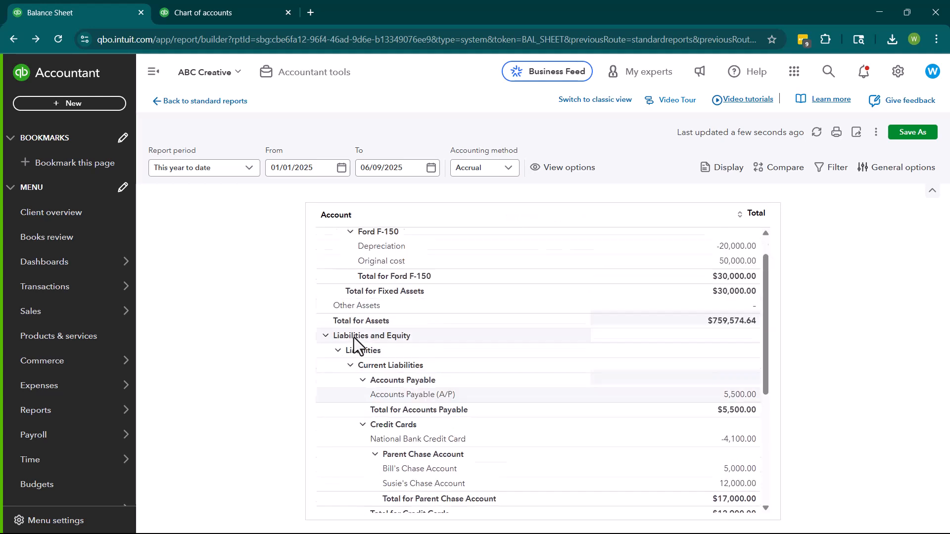
{"action": "left_click", "coordinate": [326, 303]}
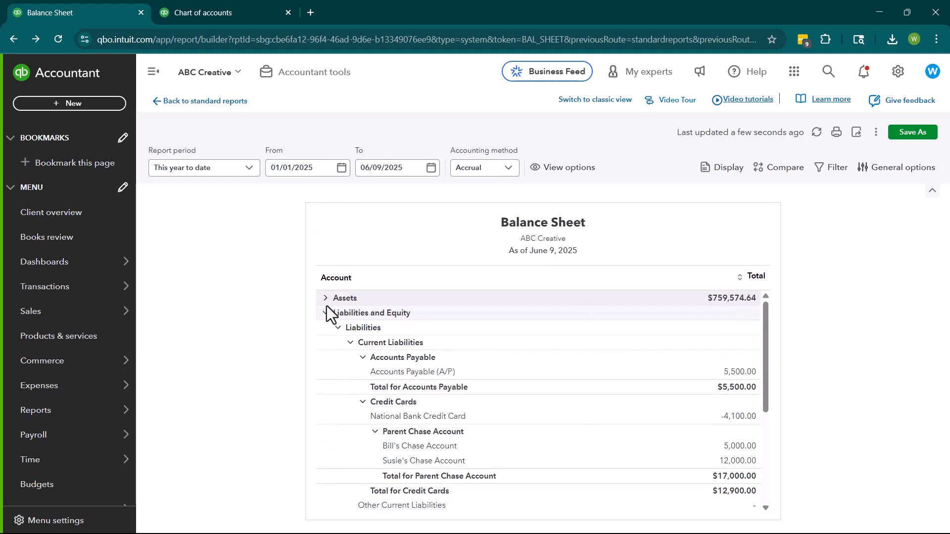
{"action": "left_click", "coordinate": [345, 333]}
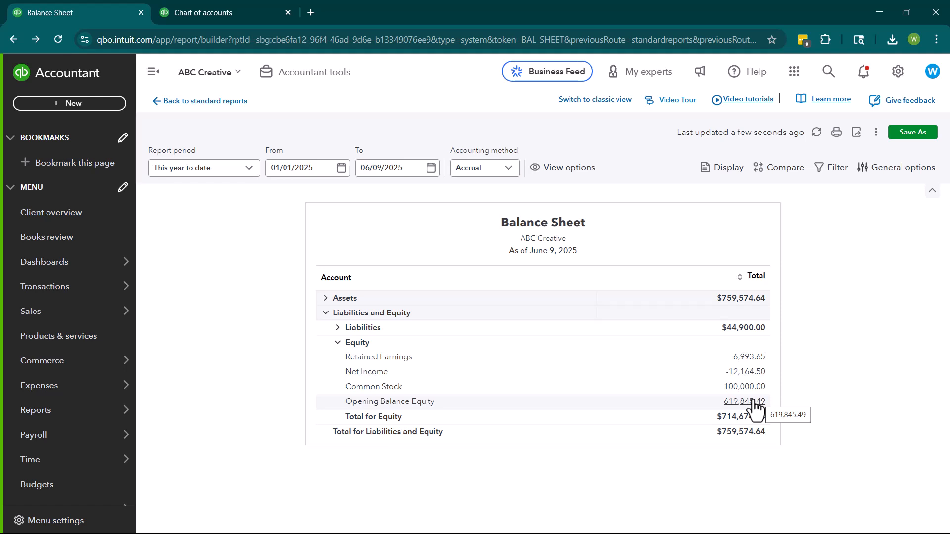
Start a new account named "Dividends" in the chart of accounts with the account type Equity
{"action": "key", "text": "ctrl+Tab"}
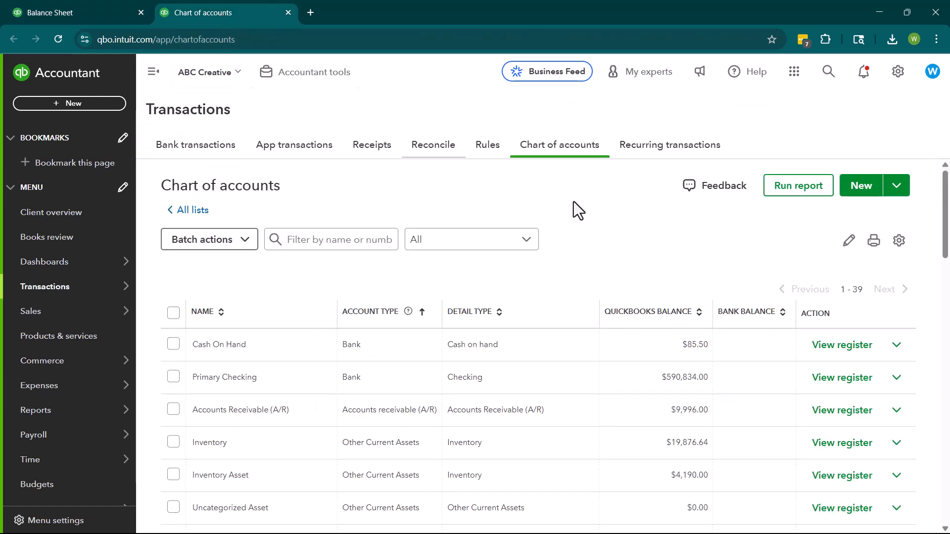
{"action": "left_click", "coordinate": [863, 190]}
{"action": "left_click", "coordinate": [689, 124]}
{"action": "type", "text": "Dividends"}
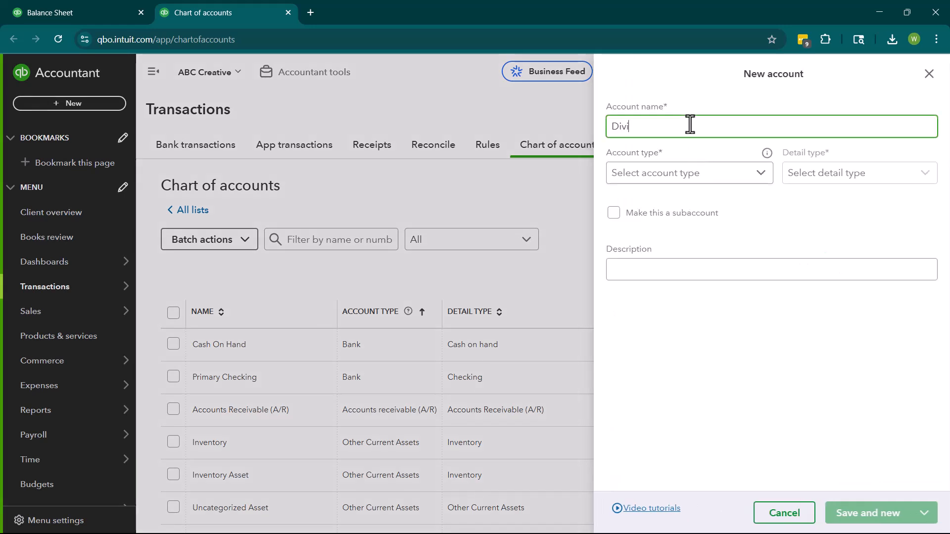
{"action": "left_click", "coordinate": [720, 183]}
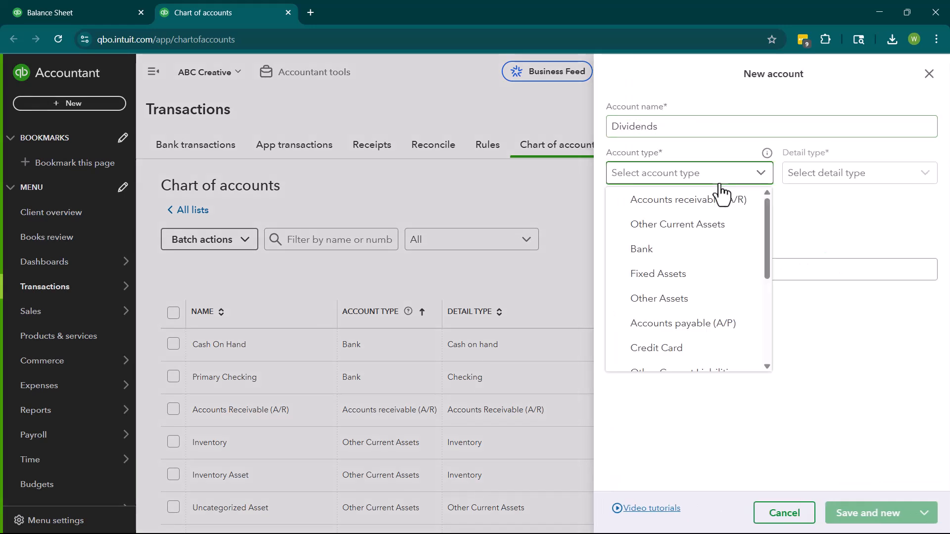
{"action": "scroll", "coordinate": [688, 319], "scroll_direction": "down", "scroll_amount": 4}
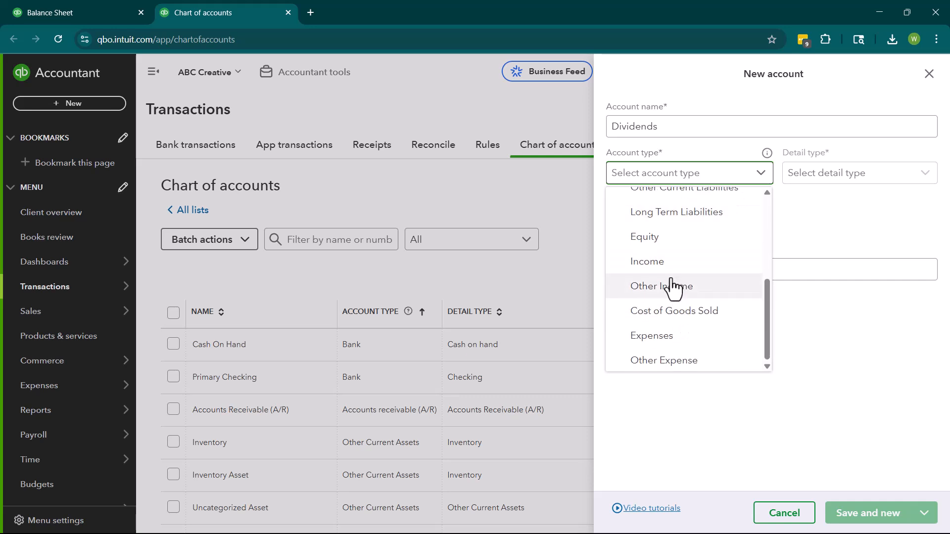
{"action": "left_click", "coordinate": [663, 237]}
Set the Dividends account's detail type to Owner's Equity, save it without an opening balance and close the account form
{"action": "left_click", "coordinate": [816, 175]}
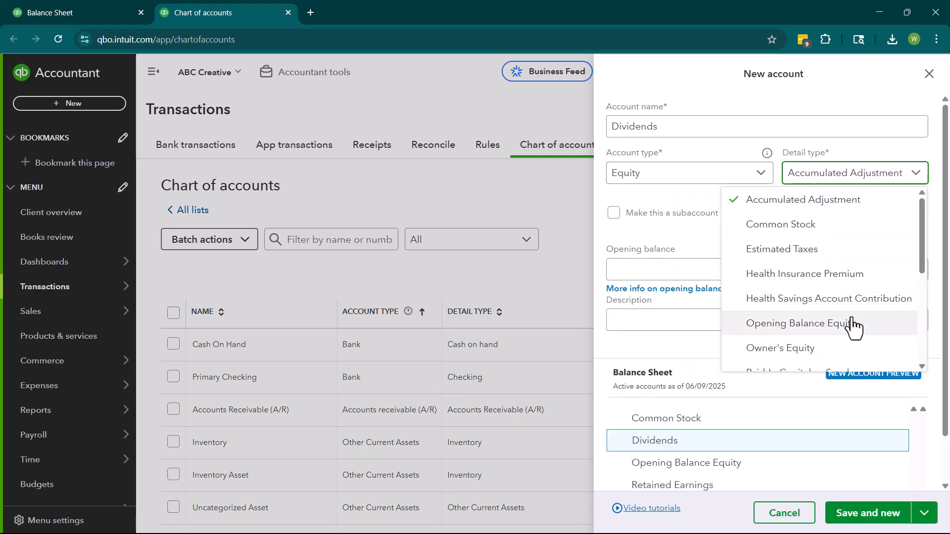
{"action": "scroll", "coordinate": [848, 324], "scroll_direction": "down", "scroll_amount": 3}
{"action": "scroll", "coordinate": [836, 297], "scroll_direction": "down", "scroll_amount": 3}
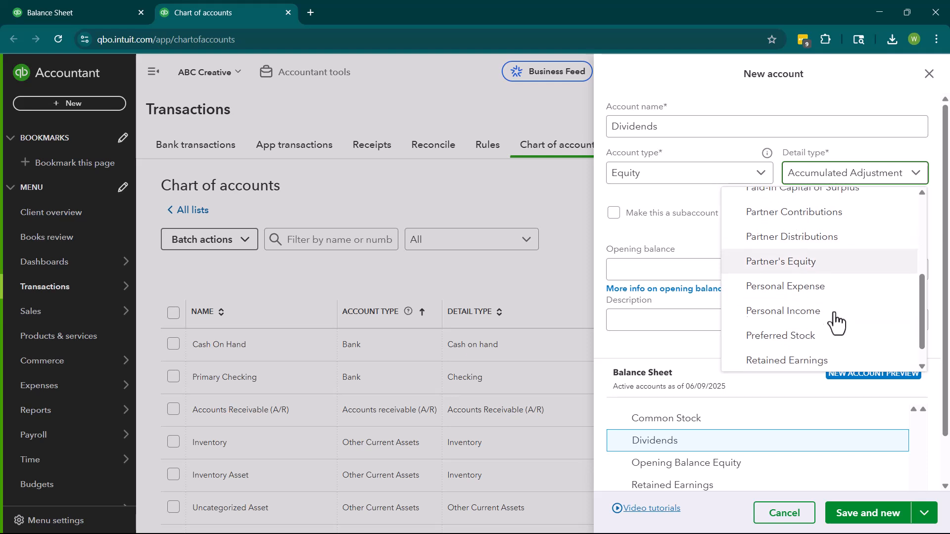
{"action": "scroll", "coordinate": [819, 324], "scroll_direction": "up", "scroll_amount": 4}
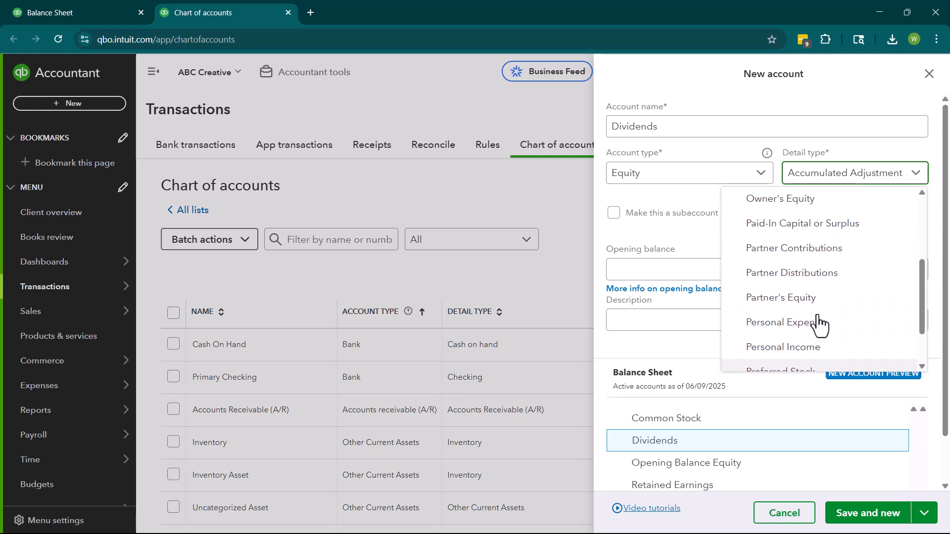
{"action": "scroll", "coordinate": [822, 323], "scroll_direction": "up", "scroll_amount": 1}
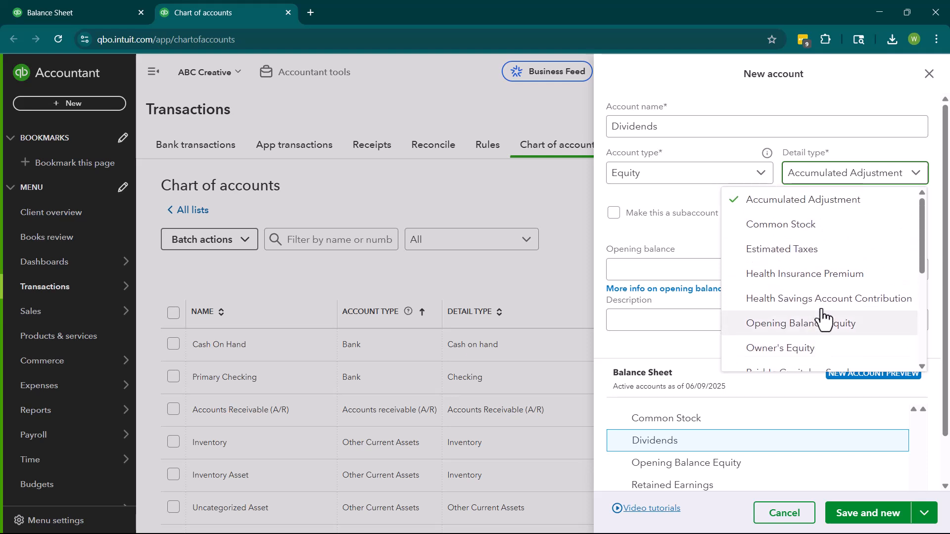
{"action": "scroll", "coordinate": [838, 294], "scroll_direction": "down", "scroll_amount": 2}
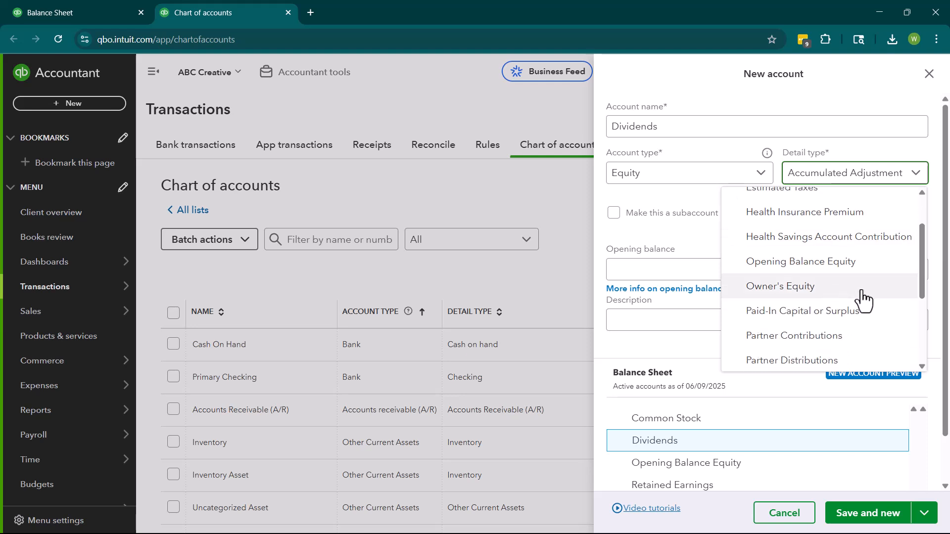
{"action": "scroll", "coordinate": [864, 300], "scroll_direction": "down", "scroll_amount": 2}
{"action": "scroll", "coordinate": [864, 299], "scroll_direction": "down", "scroll_amount": 2}
{"action": "scroll", "coordinate": [867, 296], "scroll_direction": "up", "scroll_amount": 2}
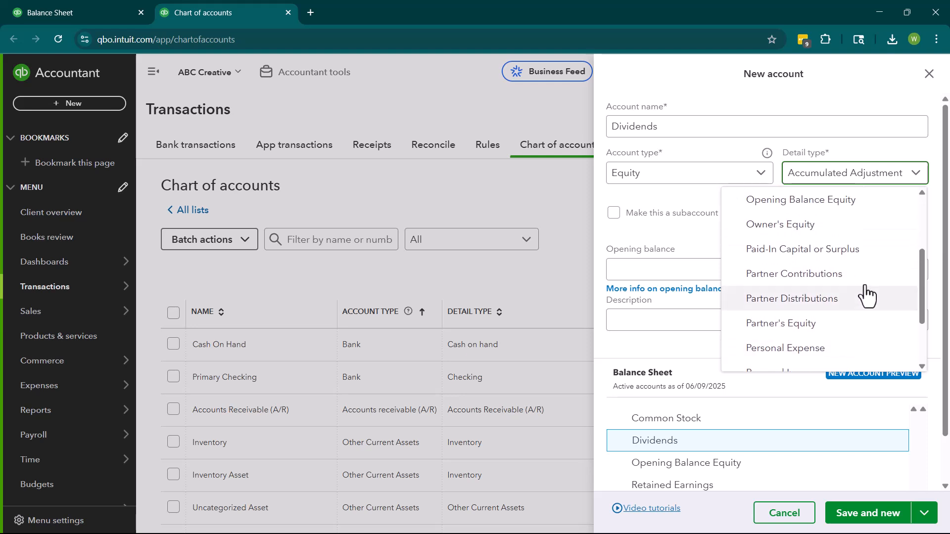
{"action": "left_click", "coordinate": [833, 231]}
{"action": "left_click", "coordinate": [886, 513]}
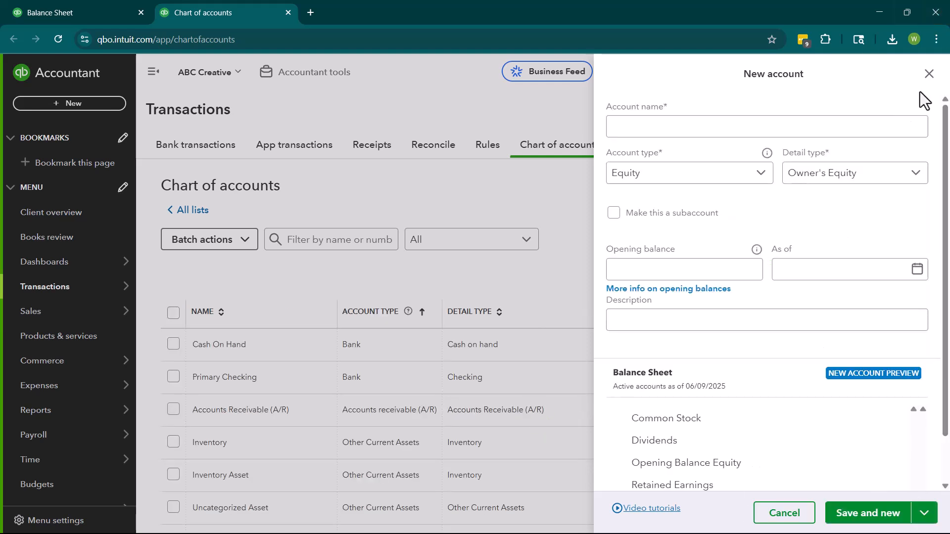
{"action": "left_click", "coordinate": [929, 74]}
Refresh the Balance Sheet and collapse Assets and Liabilities to check the equity section for the new Dividends account
{"action": "left_click", "coordinate": [35, 4]}
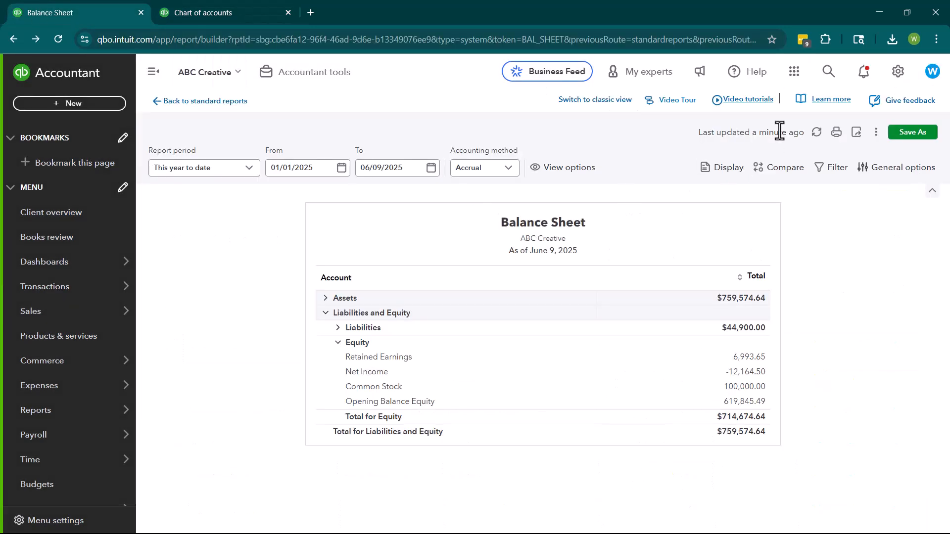
{"action": "left_click", "coordinate": [816, 133]}
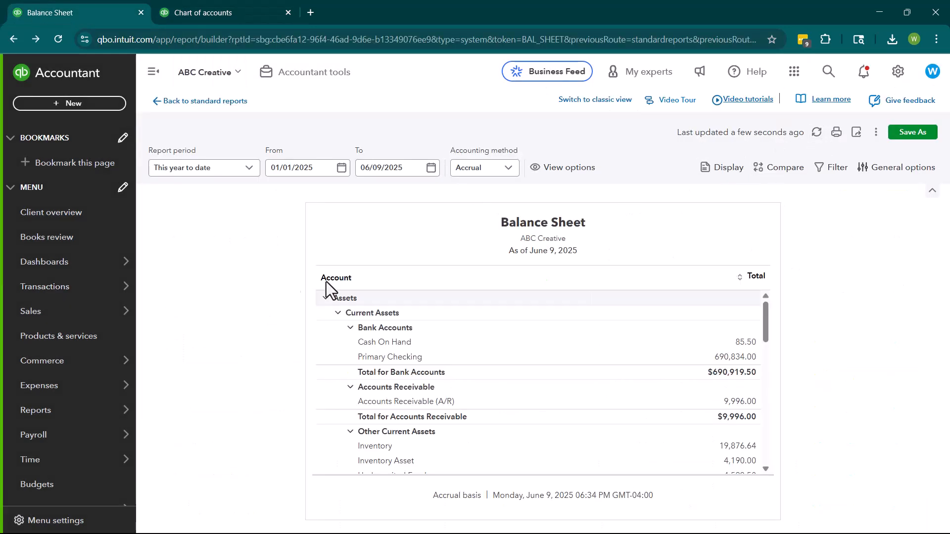
{"action": "left_click", "coordinate": [325, 299]}
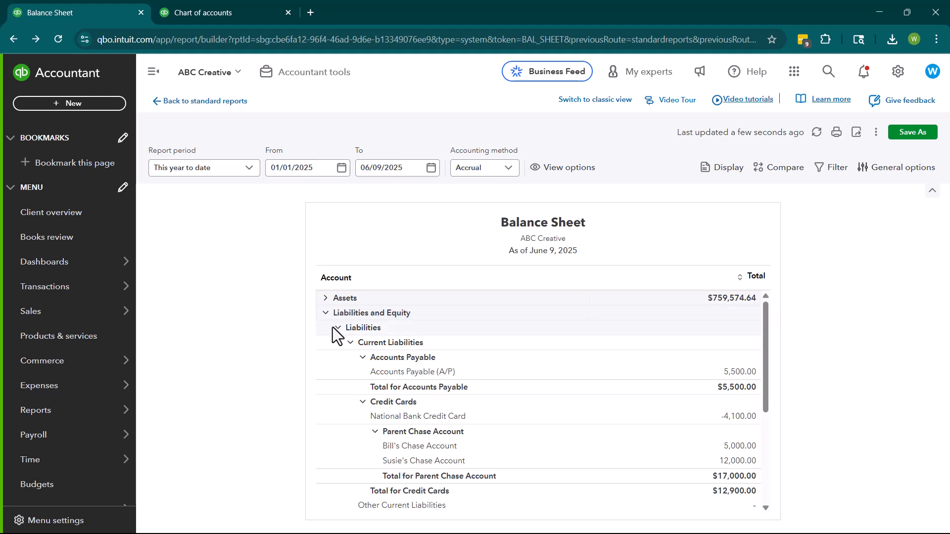
{"action": "left_click", "coordinate": [339, 329]}
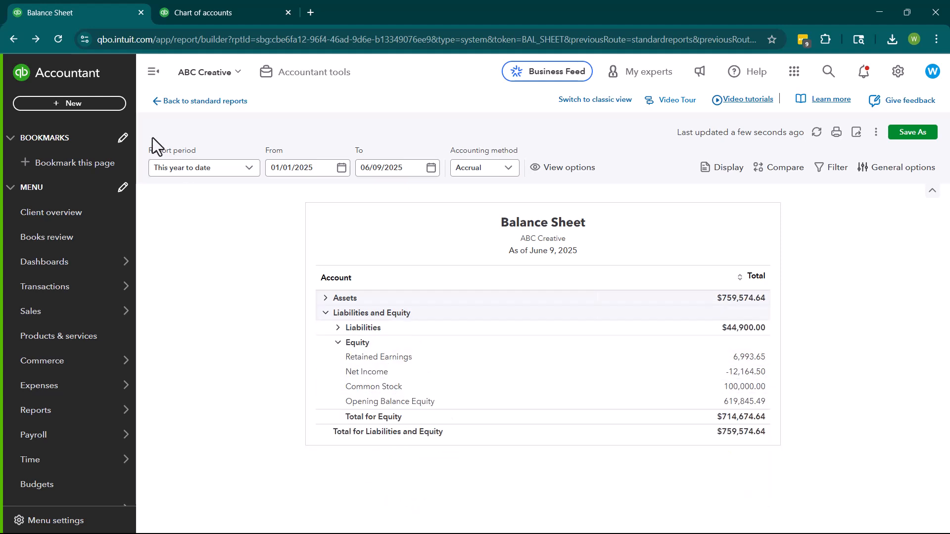
Start another new journal entry and clear its journal number
{"action": "left_click", "coordinate": [102, 105]}
{"action": "left_click", "coordinate": [344, 216]}
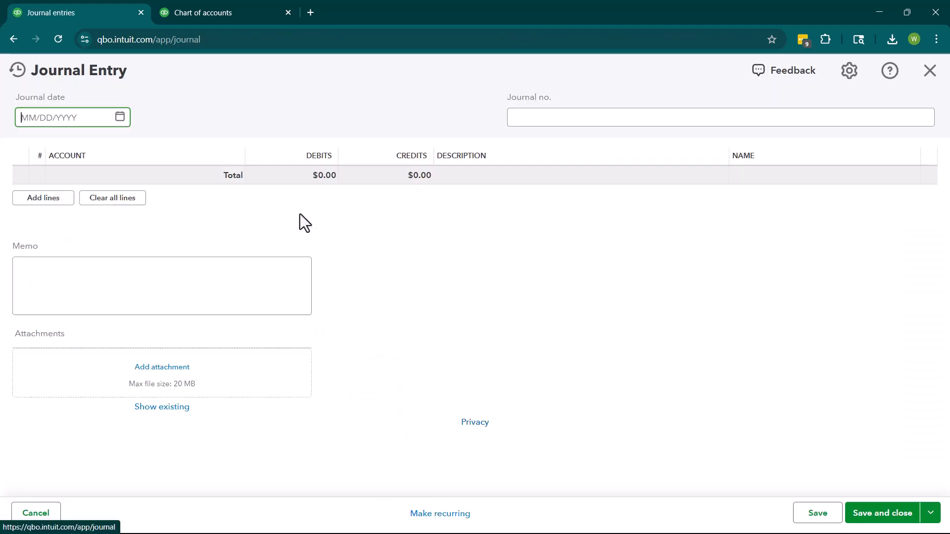
{"action": "double_click", "coordinate": [488, 117]}
{"action": "key", "text": "BackSpace"}
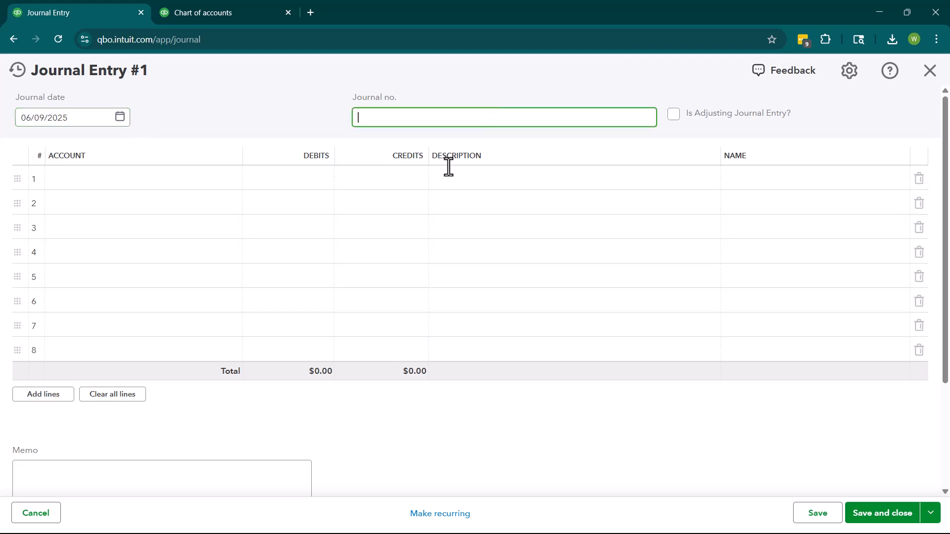
Debit Dividends $20,000.00 and credit Primary Checking the same amount in the journal entry, saving and closing it
{"action": "left_click", "coordinate": [195, 182]}
{"action": "type", "text": "divi"}
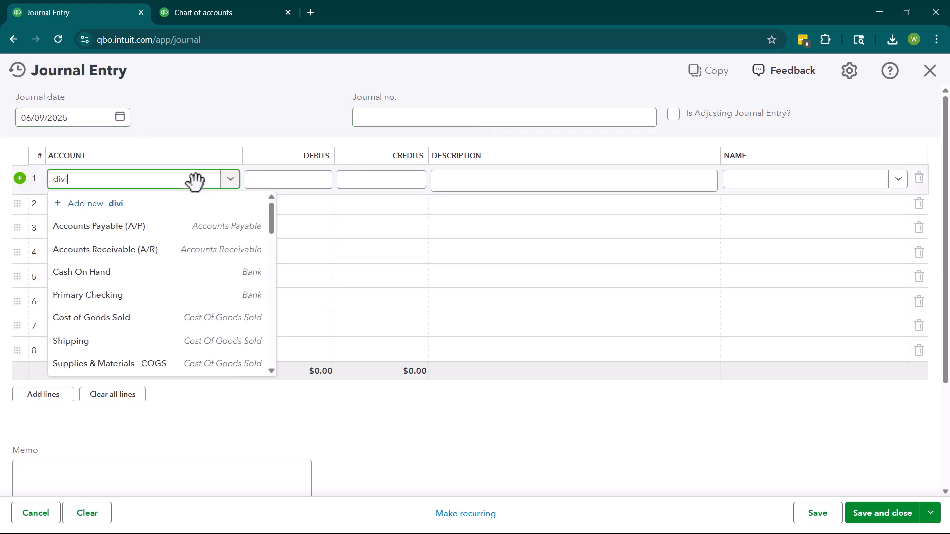
{"action": "left_click", "coordinate": [288, 174]}
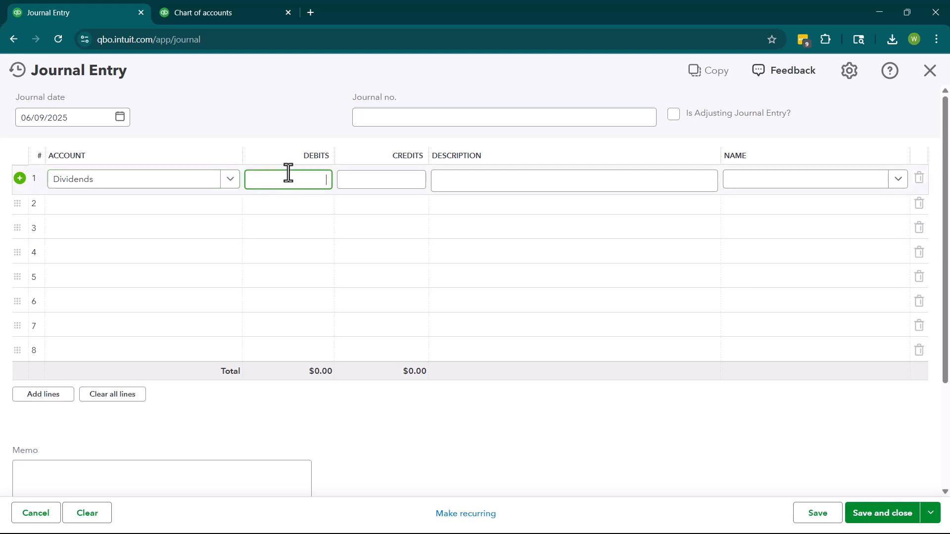
{"action": "type", "text": "20000"}
{"action": "left_click", "coordinate": [203, 207]}
{"action": "type", "text": "check"}
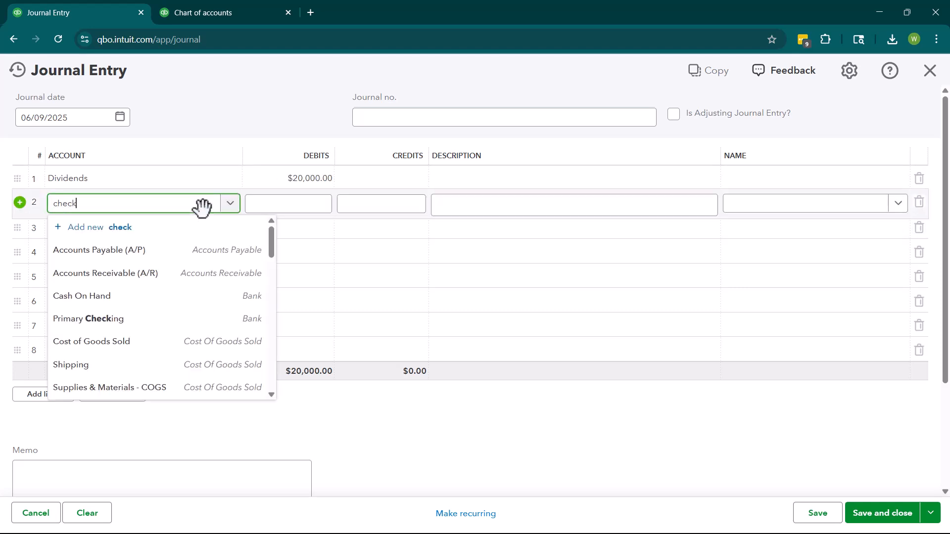
{"action": "left_click", "coordinate": [157, 254]}
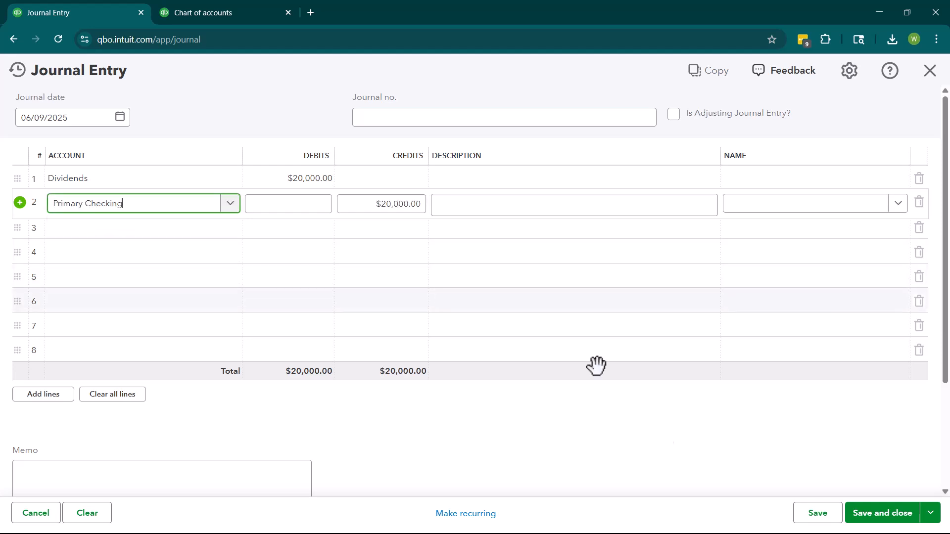
{"action": "left_click", "coordinate": [857, 516]}
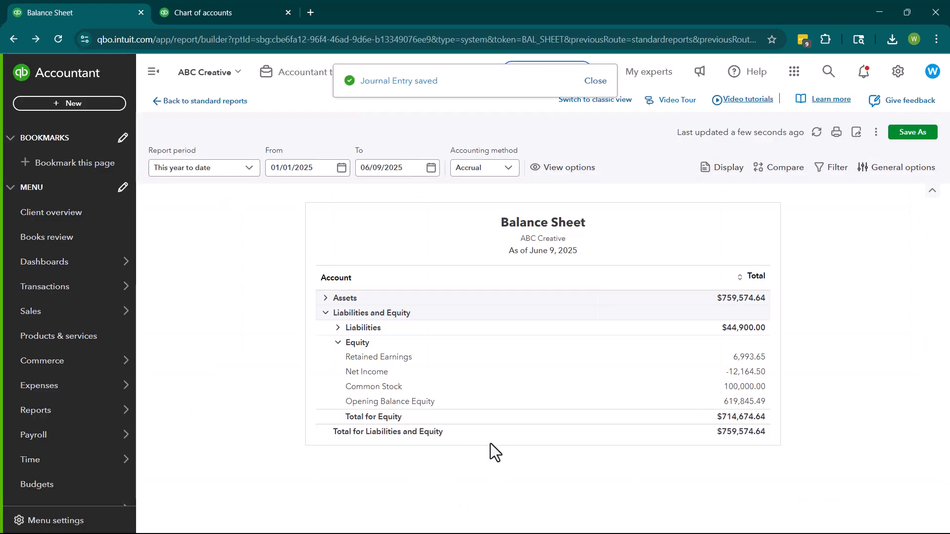
Refresh the Balance Sheet and collapse Assets and Liabilities to examine how the dividend entry affects equity
{"action": "left_click", "coordinate": [818, 135]}
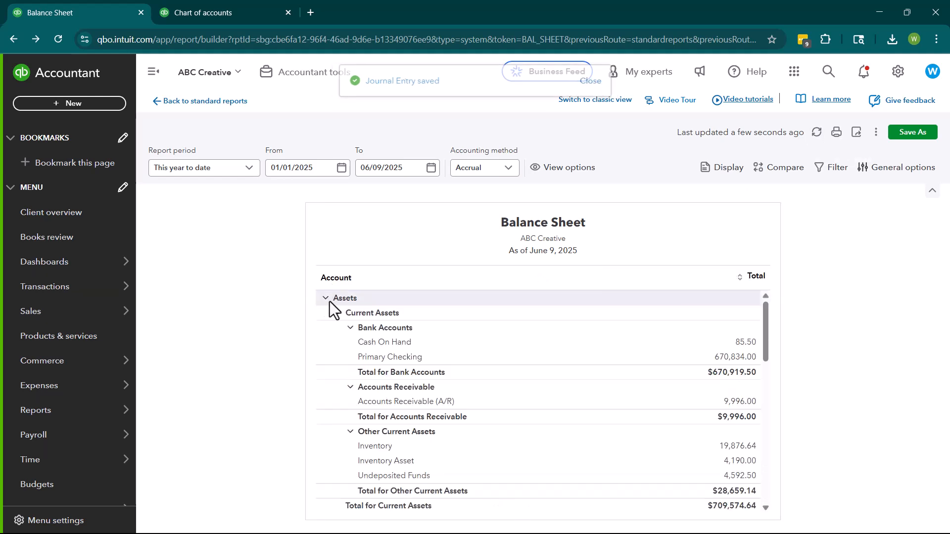
{"action": "left_click", "coordinate": [326, 299]}
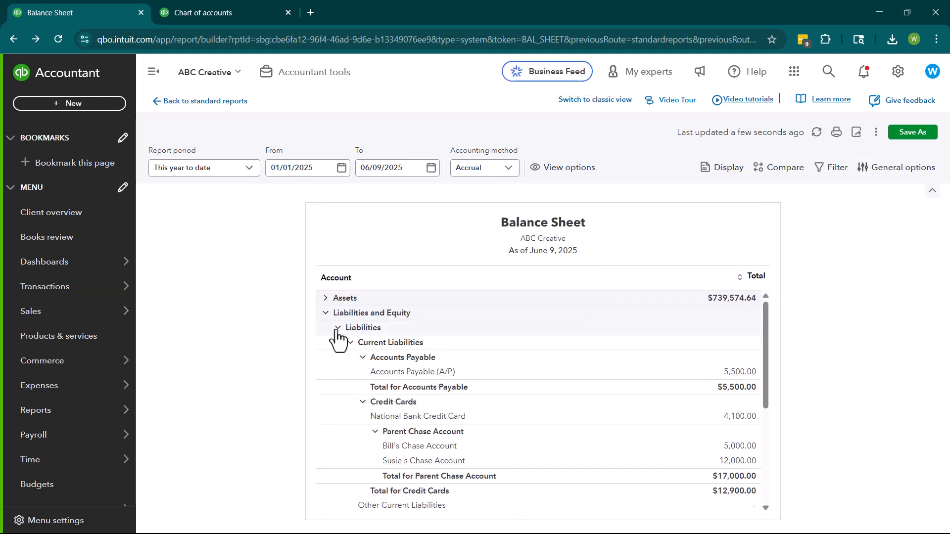
{"action": "left_click", "coordinate": [338, 328]}
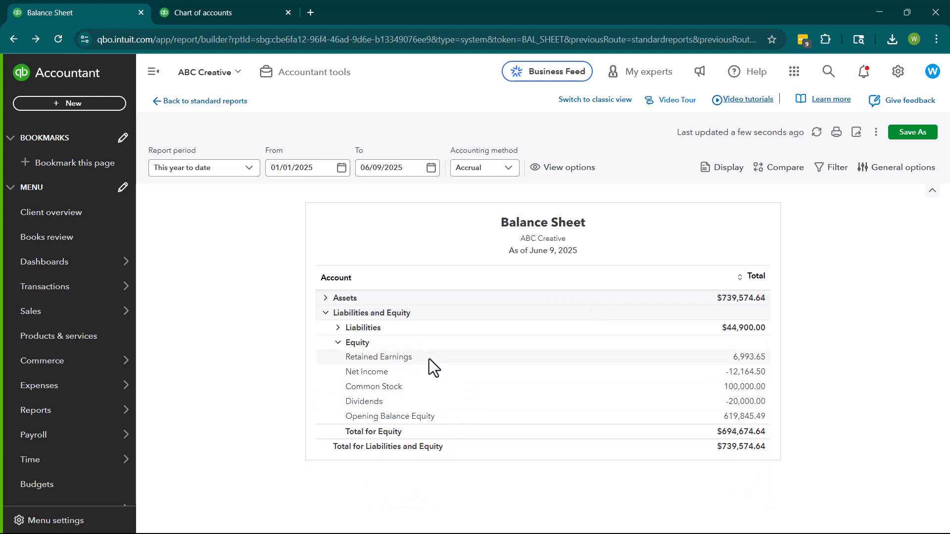